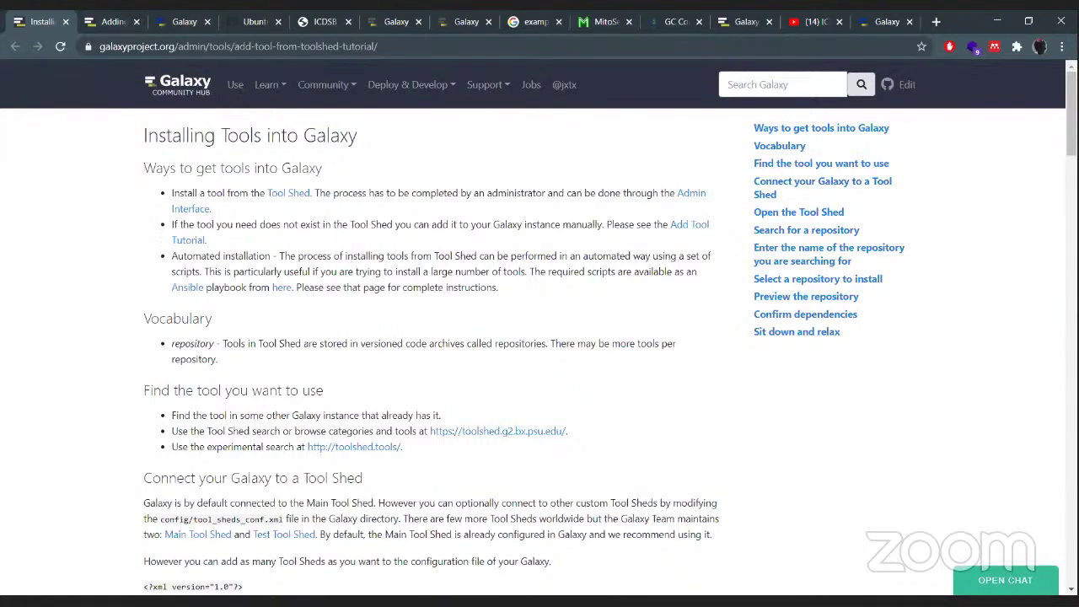
- Review the Galaxy tutorial pages on installing tools from the Tool Shed and on adding custom tools
{"action": "left_click_drag", "start_coordinate": [1072, 113], "coordinate": [1072, 169]}
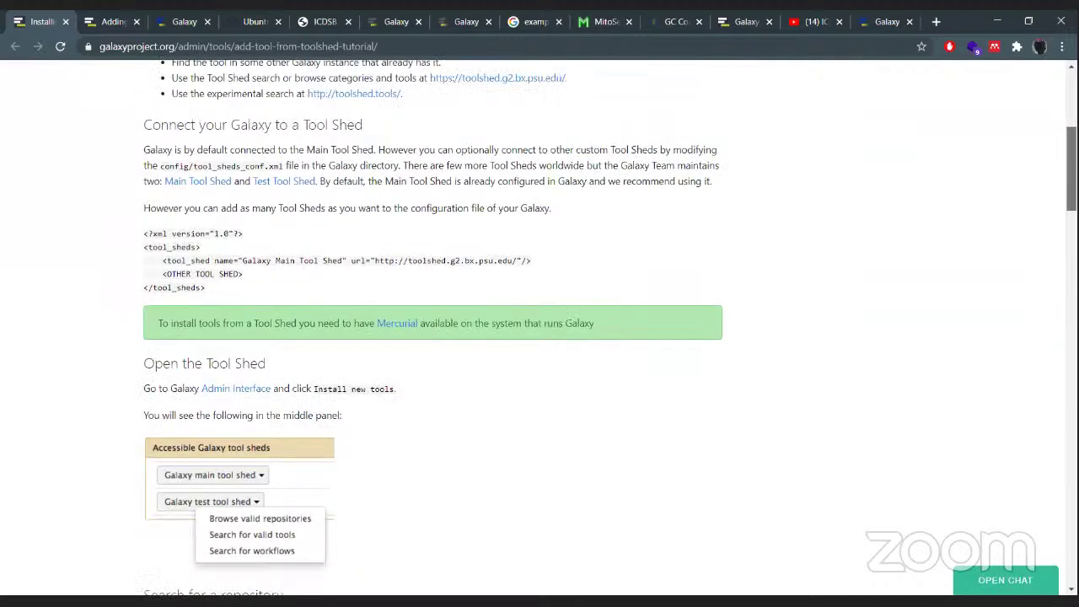
{"action": "scroll", "coordinate": [970, 172], "scroll_direction": "down", "scroll_amount": 1}
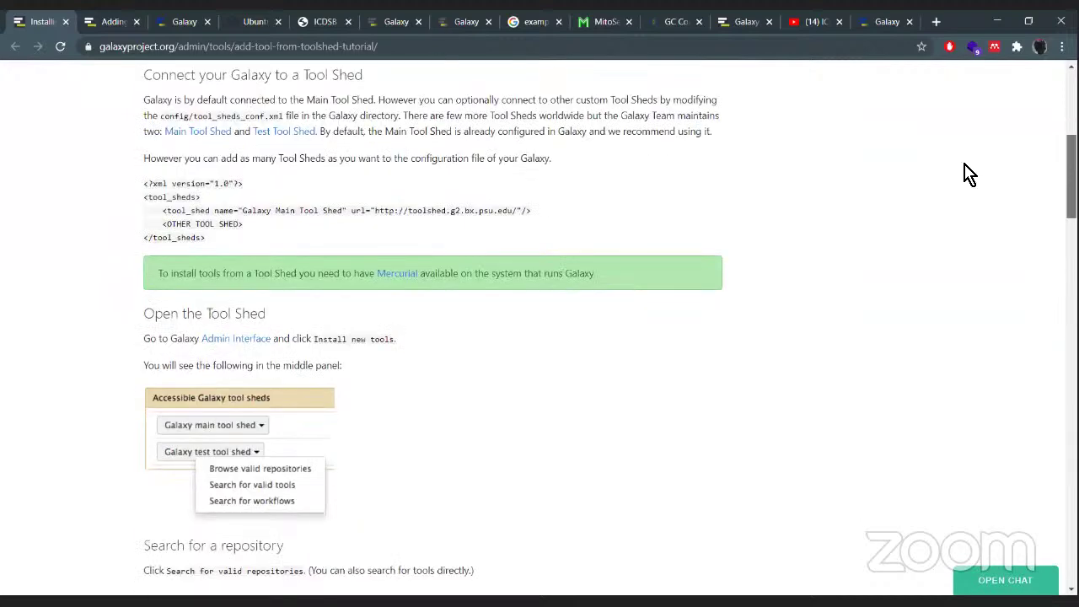
{"action": "left_click", "coordinate": [114, 25]}
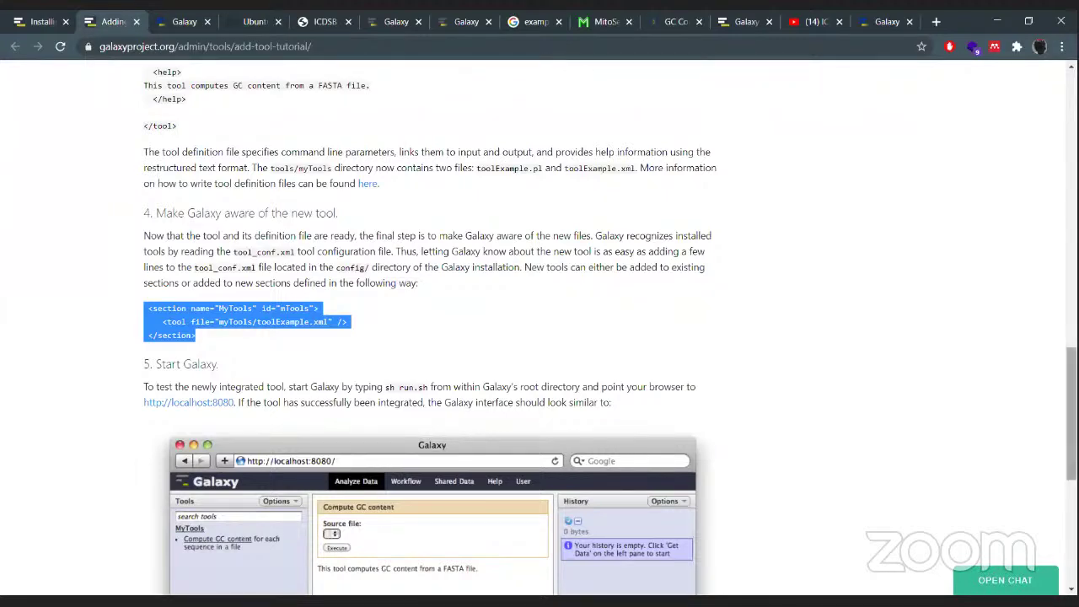
{"action": "scroll", "coordinate": [1046, 194], "scroll_direction": "up", "scroll_amount": 9}
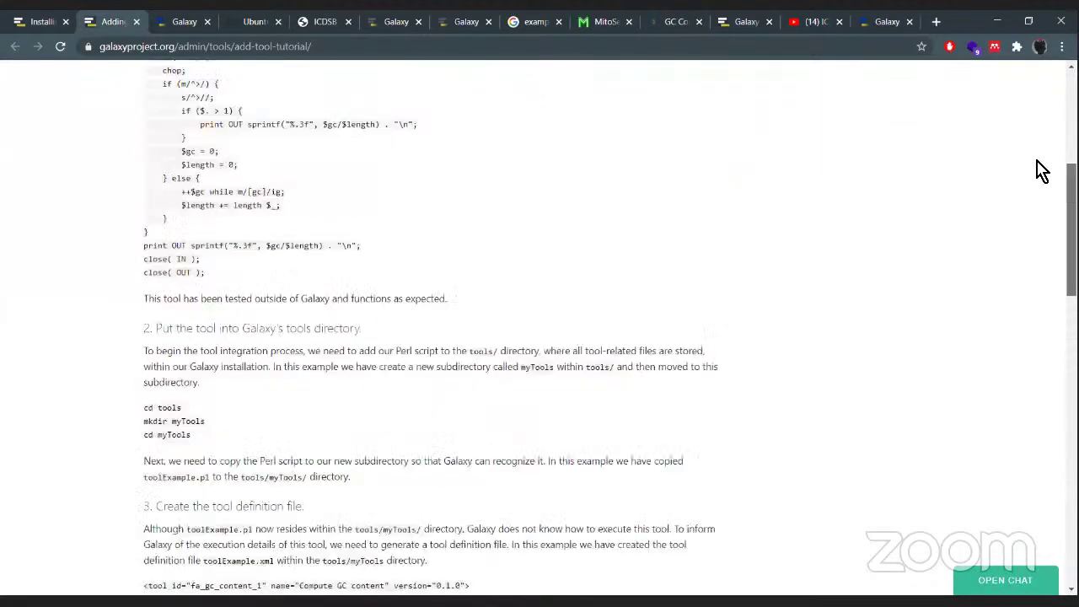
{"action": "scroll", "coordinate": [1043, 169], "scroll_direction": "up", "scroll_amount": 5}
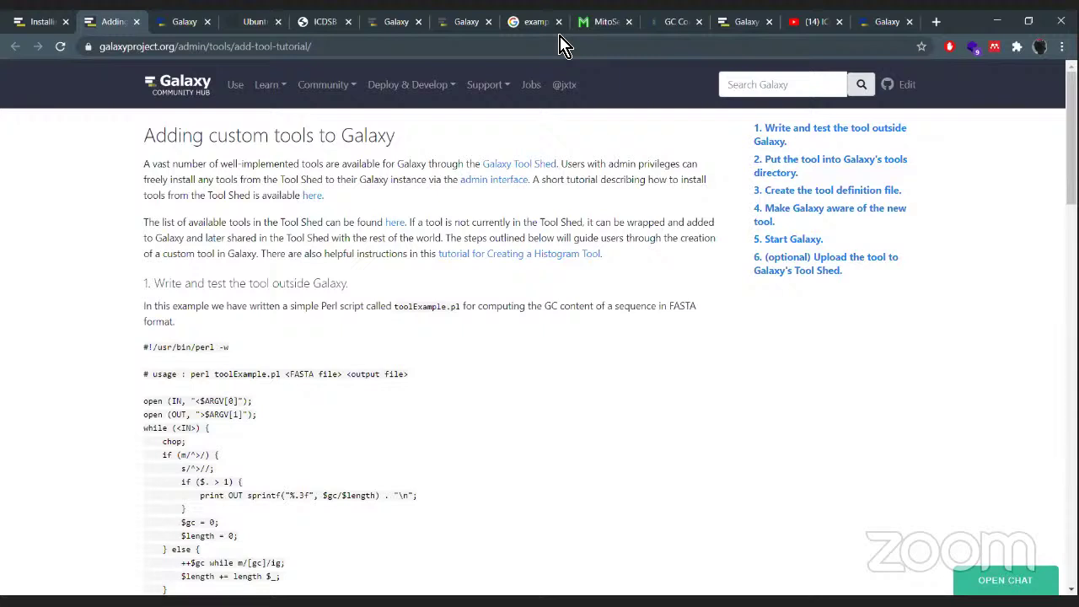
- Reload the local Galaxy instance at localhost:8080 and open the Compute GC content tool from the MyTools section
{"action": "key", "text": "ctrl+6"}
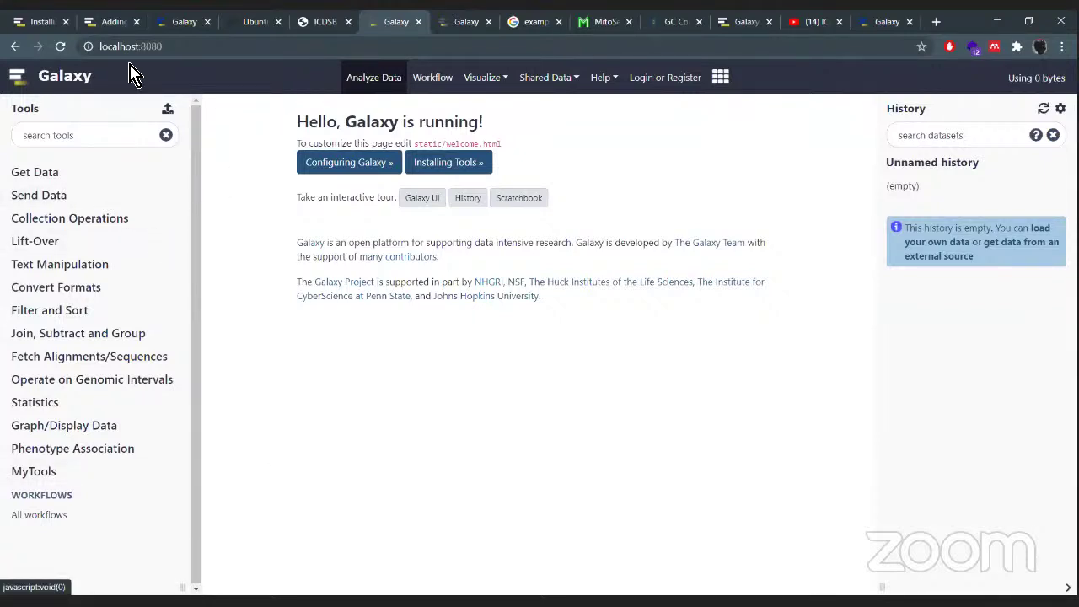
{"action": "left_click", "coordinate": [198, 49]}
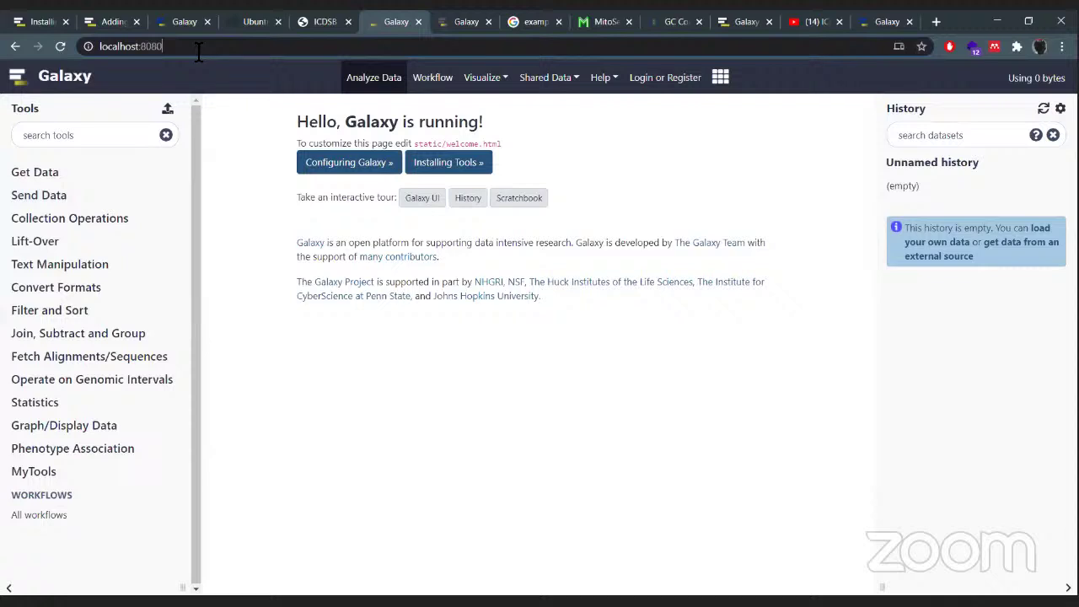
{"action": "key", "text": "Return"}
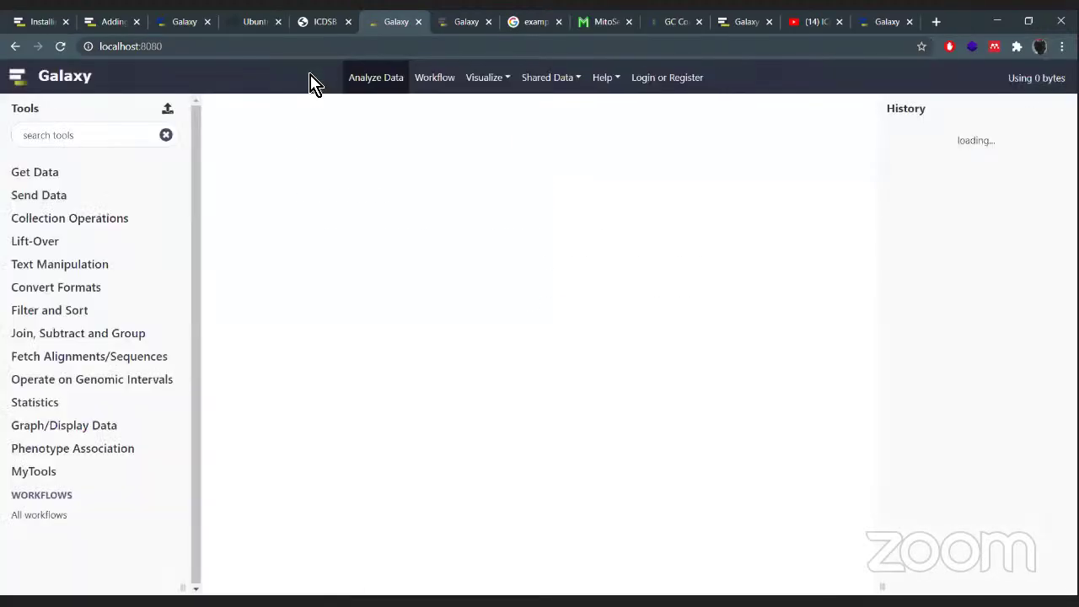
{"action": "left_click", "coordinate": [38, 475]}
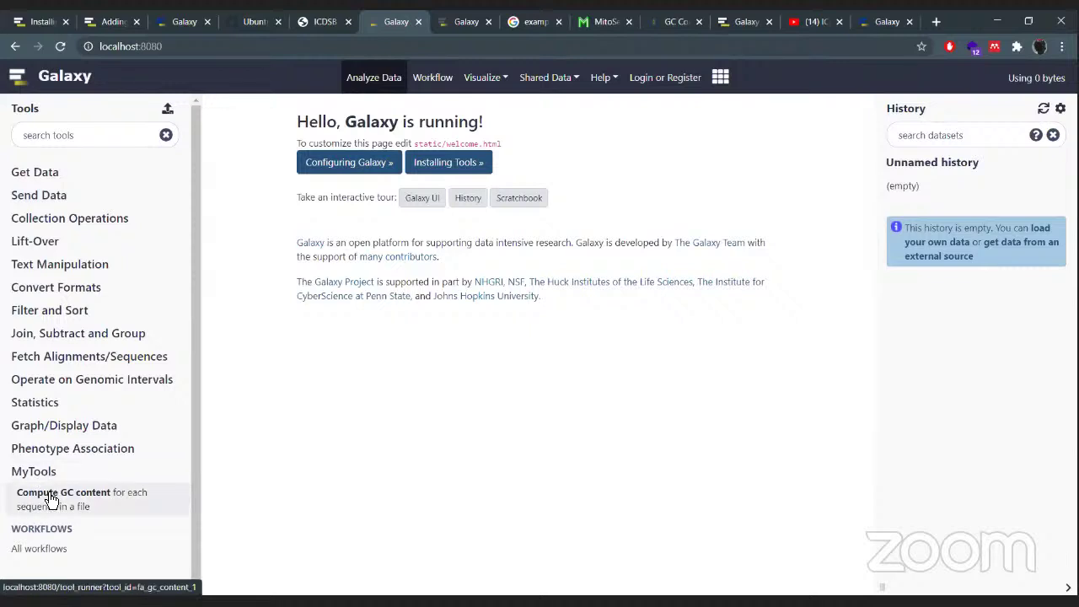
{"action": "left_click", "coordinate": [51, 499]}
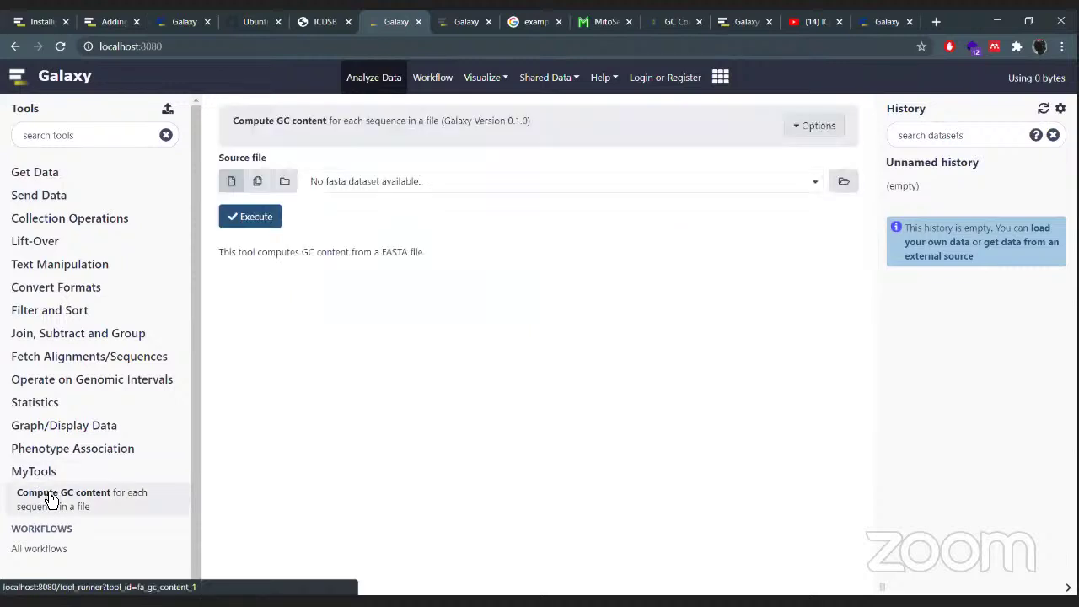
- Refresh the history in the local Galaxy instance and reload the Compute GC content tool form
{"action": "left_click", "coordinate": [1046, 110]}
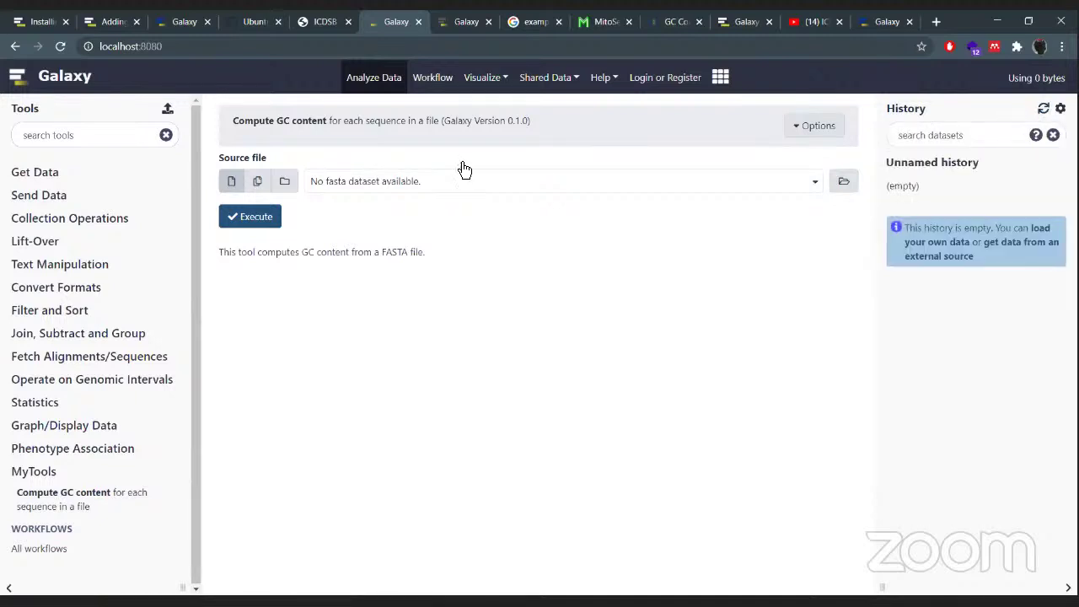
{"action": "left_click", "coordinate": [467, 21]}
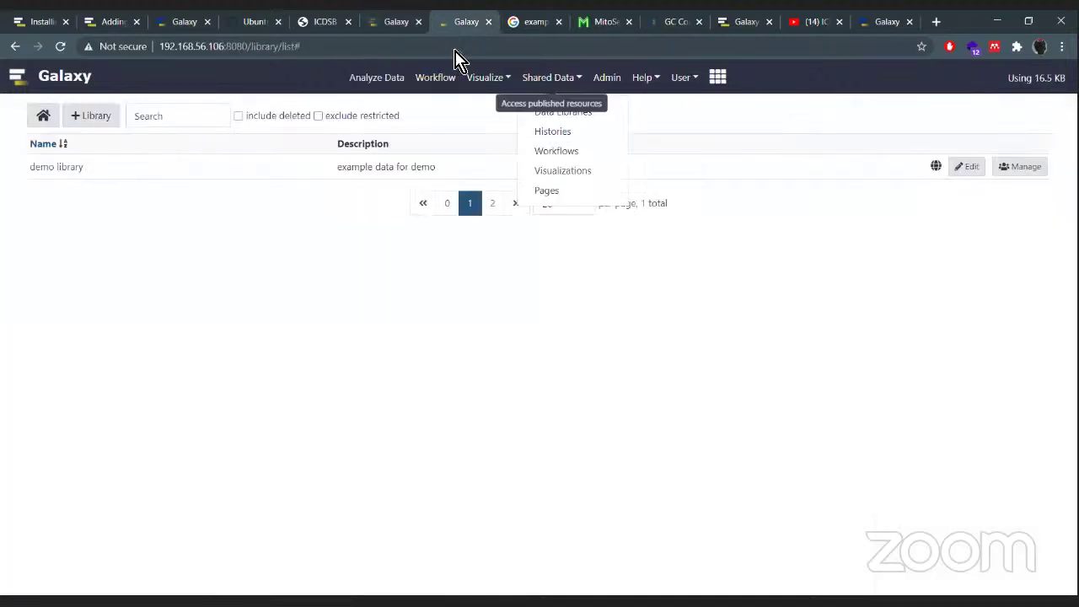
{"action": "left_click", "coordinate": [392, 21]}
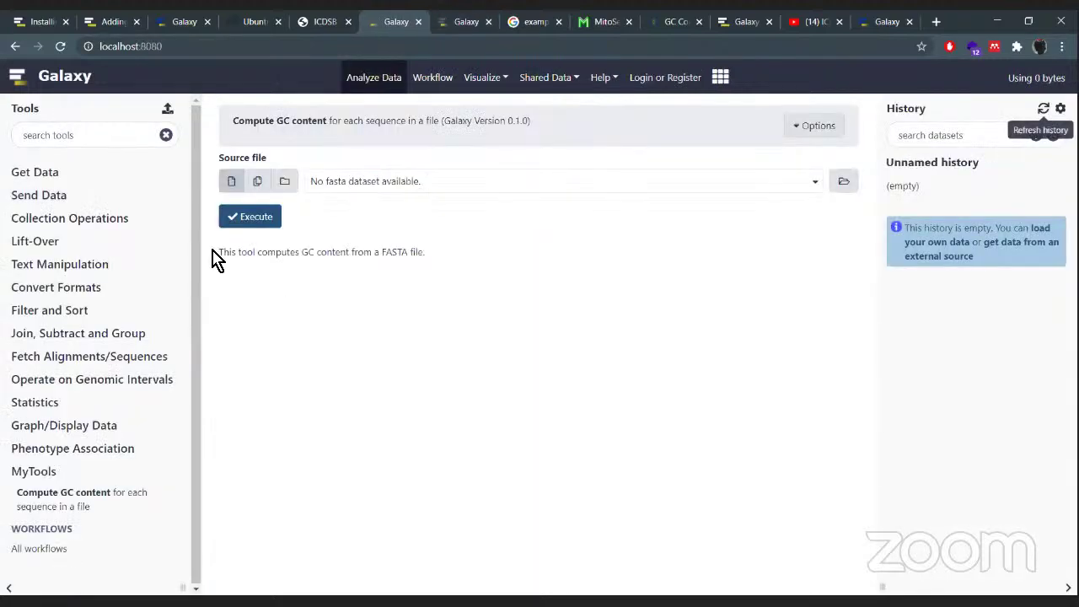
{"action": "left_click", "coordinate": [116, 497]}
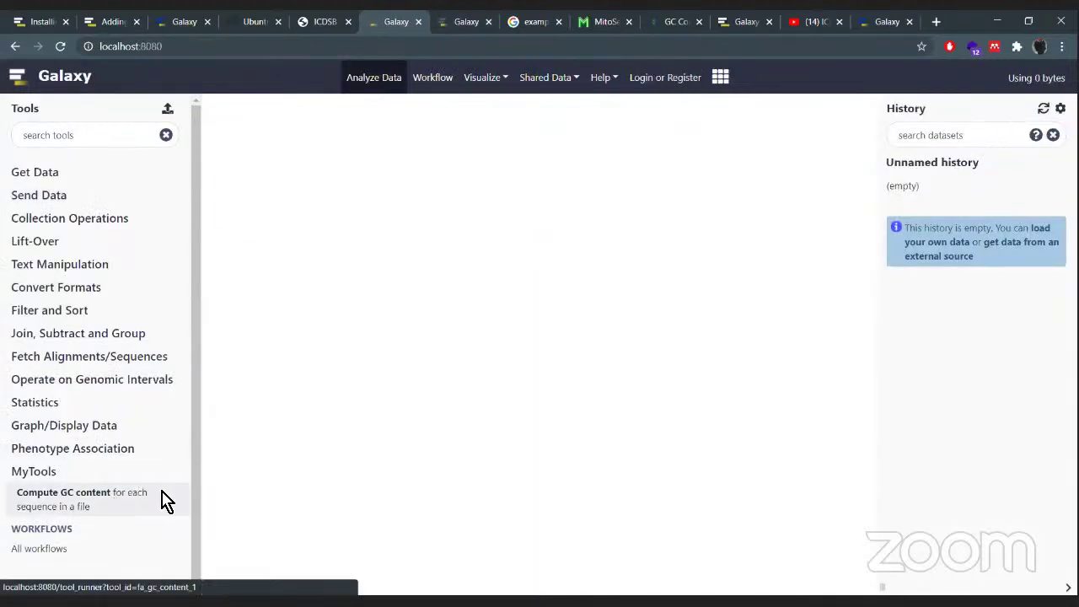
- Start a data upload from local files and browse to the PhD_Work folder on drive D
{"action": "left_click", "coordinate": [168, 110]}
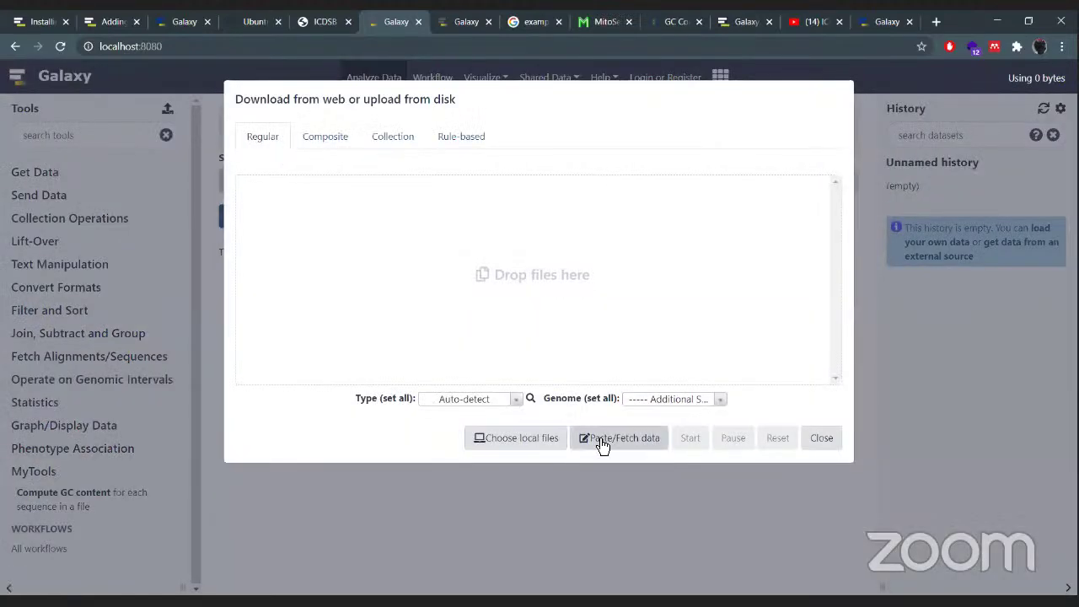
{"action": "left_click", "coordinate": [537, 445]}
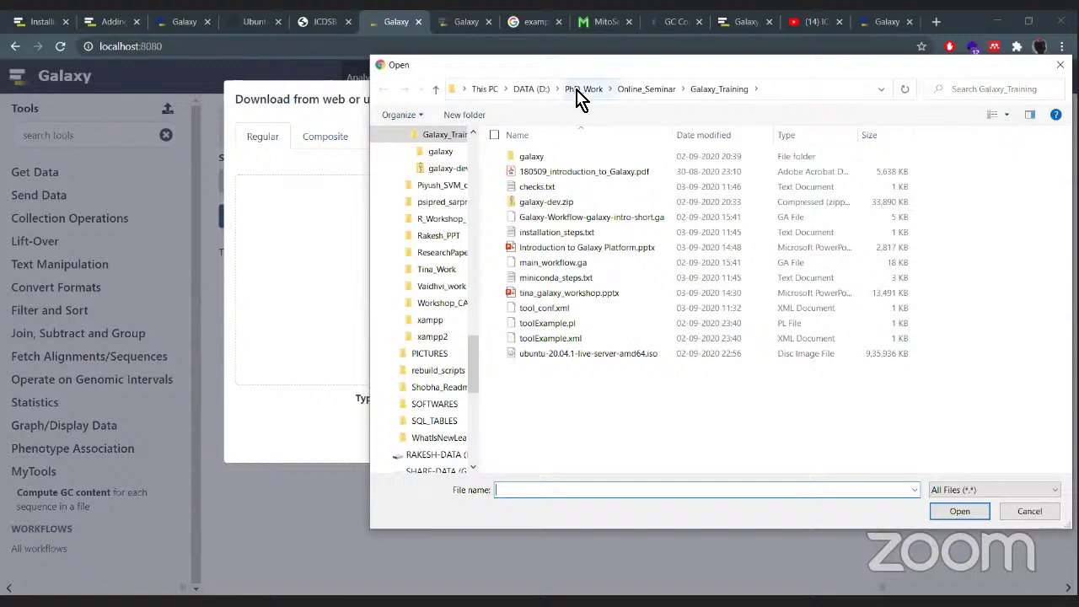
{"action": "left_click", "coordinate": [536, 89]}
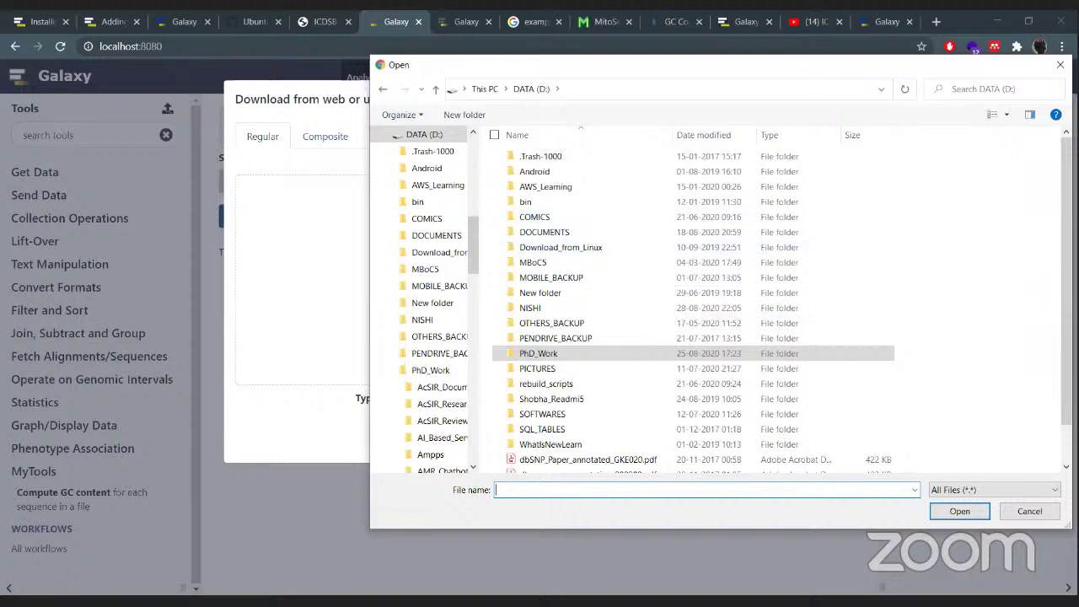
{"action": "scroll", "coordinate": [693, 309], "scroll_direction": "down", "scroll_amount": 1}
{"action": "scroll", "coordinate": [693, 308], "scroll_direction": "up", "scroll_amount": 1}
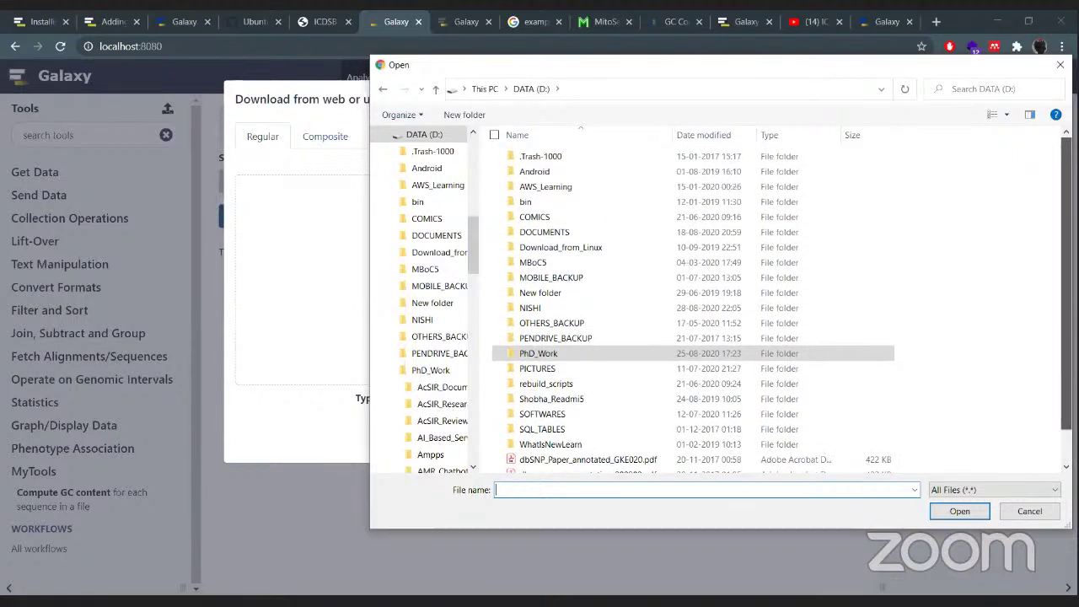
{"action": "double_click", "coordinate": [586, 354]}
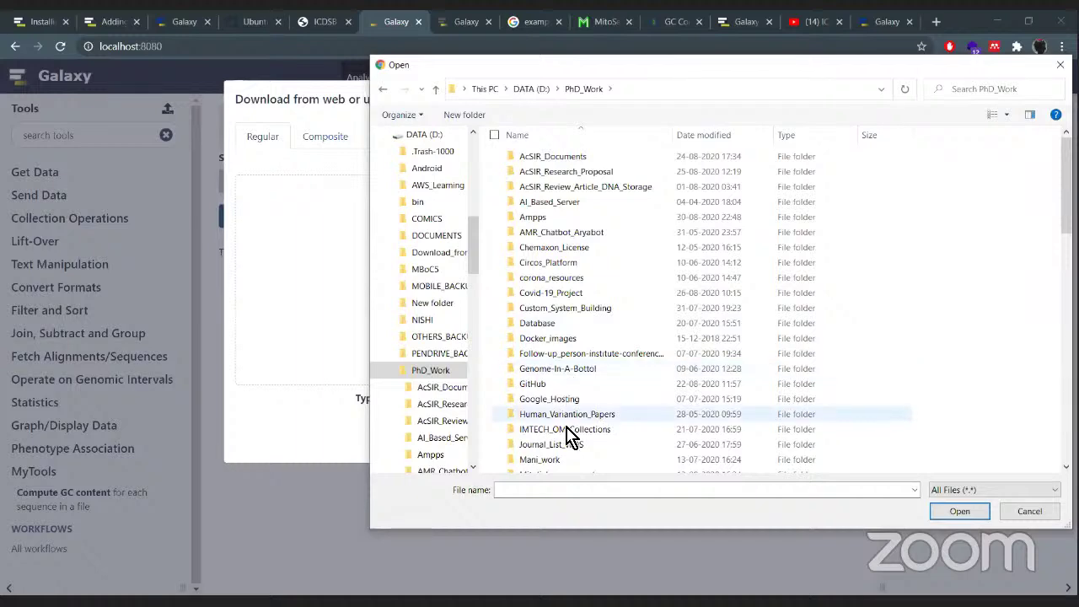
{"action": "scroll", "coordinate": [928, 192], "scroll_direction": "down", "scroll_amount": 6}
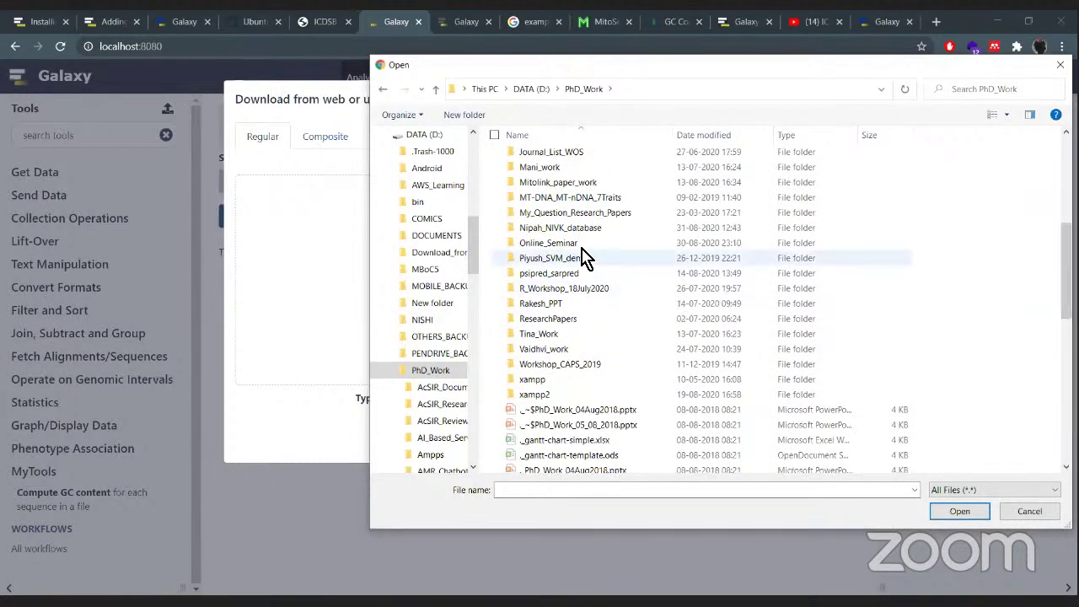
- Add rCRS_reference_mt_sequence.fasta from Mitolink_paper_work/Aug2020/MtSNPScore_dataset to the upload queue
{"action": "double_click", "coordinate": [582, 182]}
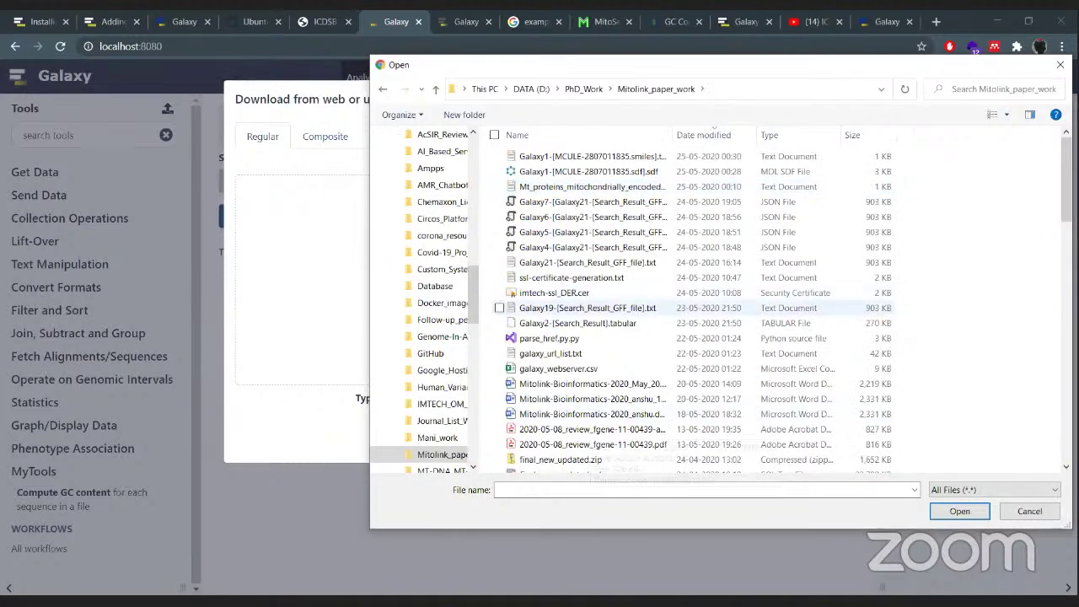
{"action": "scroll", "coordinate": [1045, 221], "scroll_direction": "down", "scroll_amount": 2}
{"action": "scroll", "coordinate": [1046, 221], "scroll_direction": "down", "scroll_amount": 10}
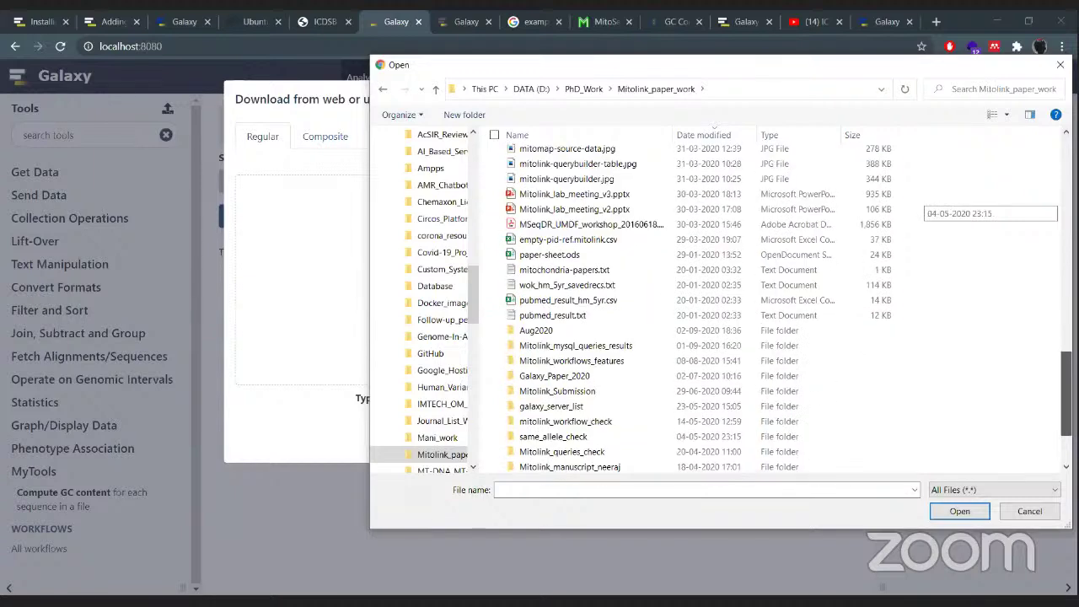
{"action": "scroll", "coordinate": [1046, 221], "scroll_direction": "down", "scroll_amount": 2}
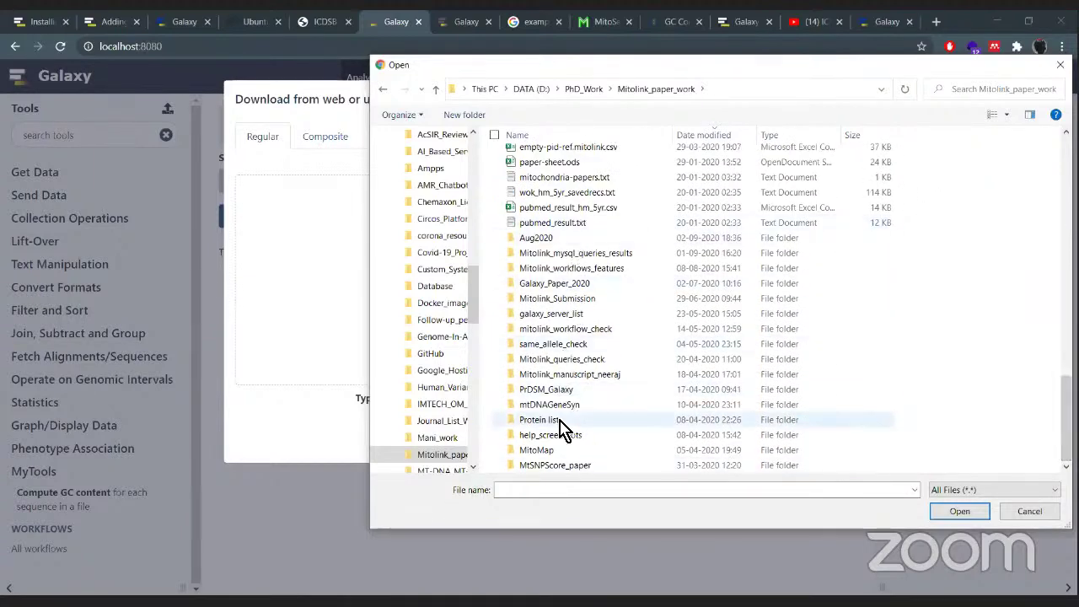
{"action": "double_click", "coordinate": [570, 243]}
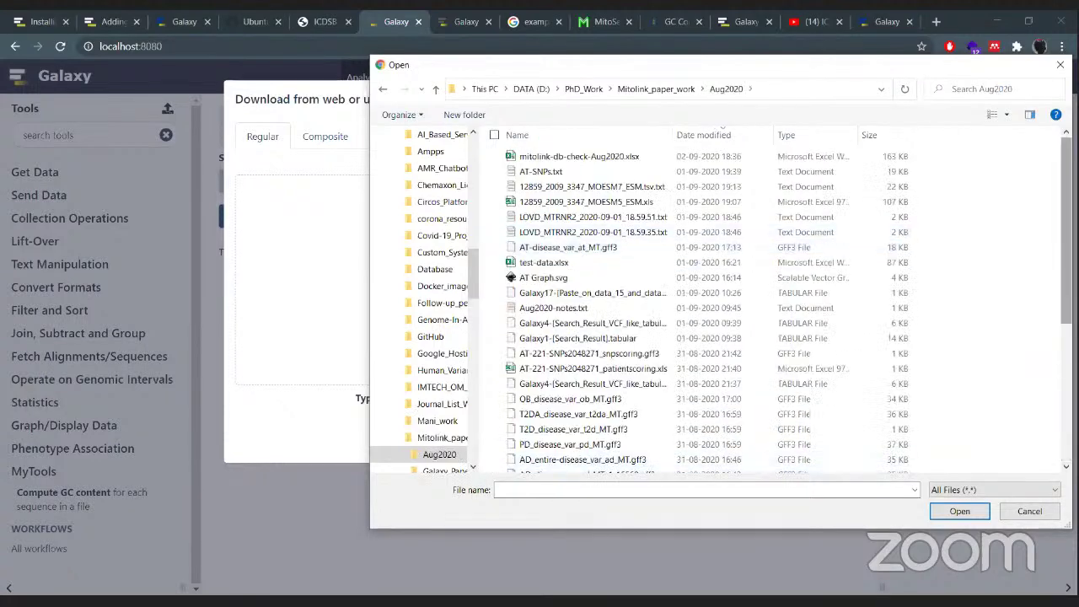
{"action": "scroll", "coordinate": [700, 304], "scroll_direction": "down", "scroll_amount": 5}
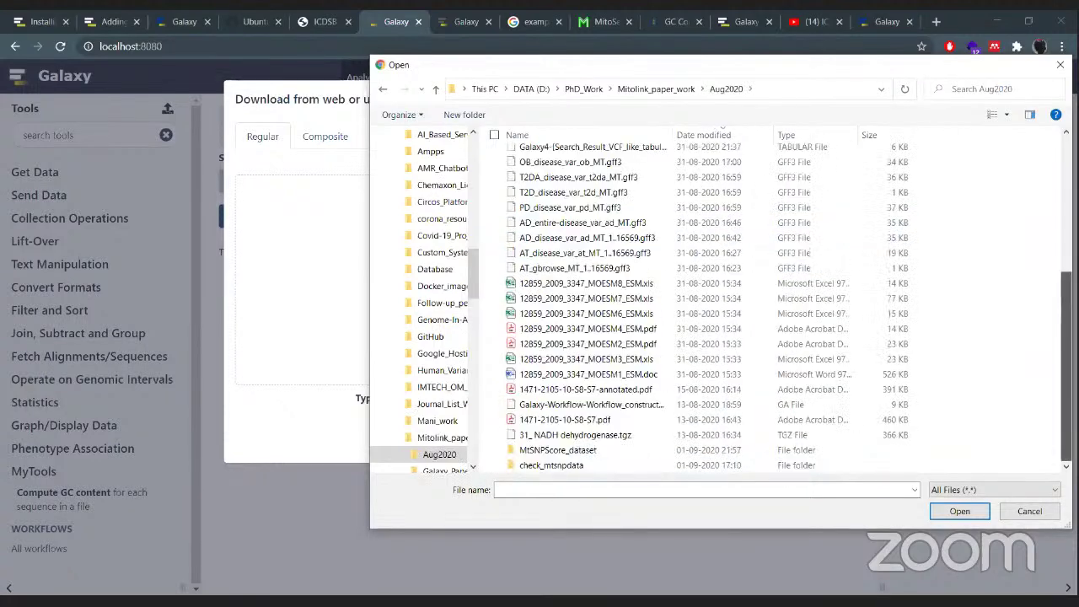
{"action": "double_click", "coordinate": [583, 451]}
{"action": "left_click", "coordinate": [569, 358]}
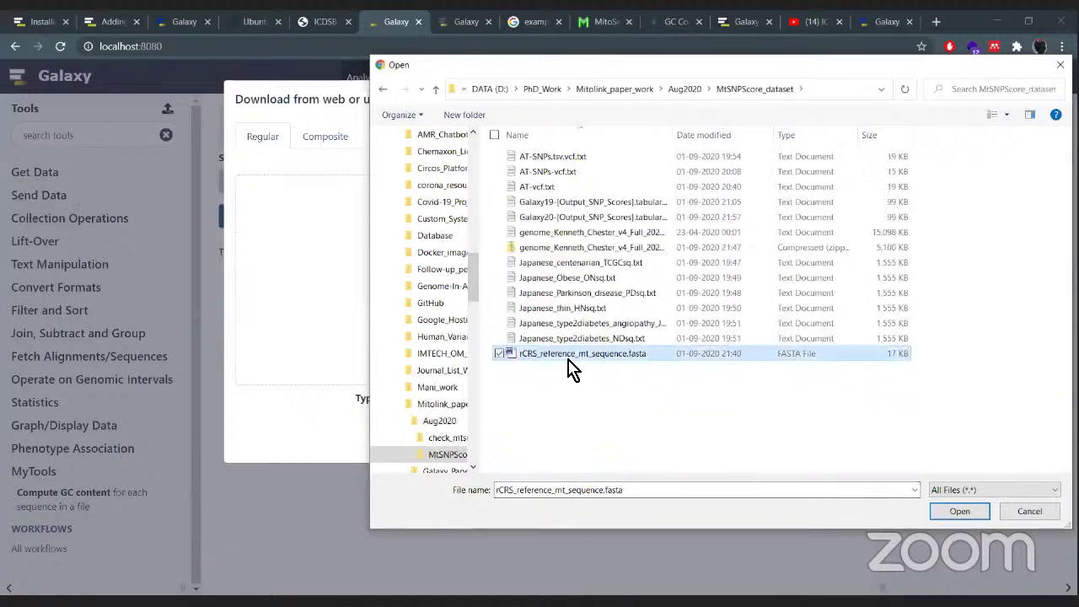
{"action": "double_click", "coordinate": [569, 360]}
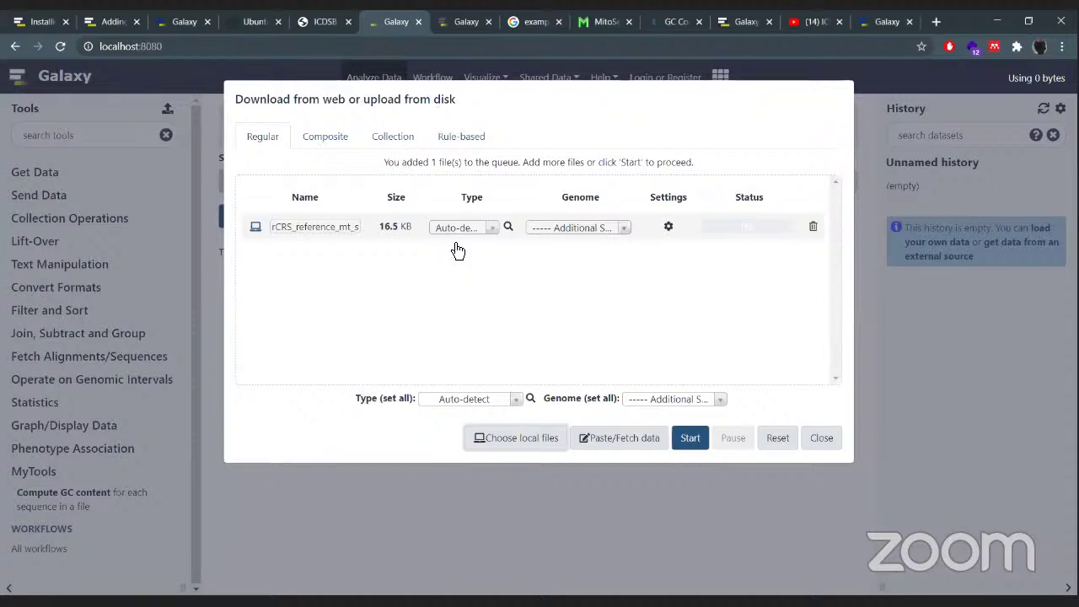
- Set the queued file's type to fasta and start its upload
{"action": "left_click", "coordinate": [496, 235]}
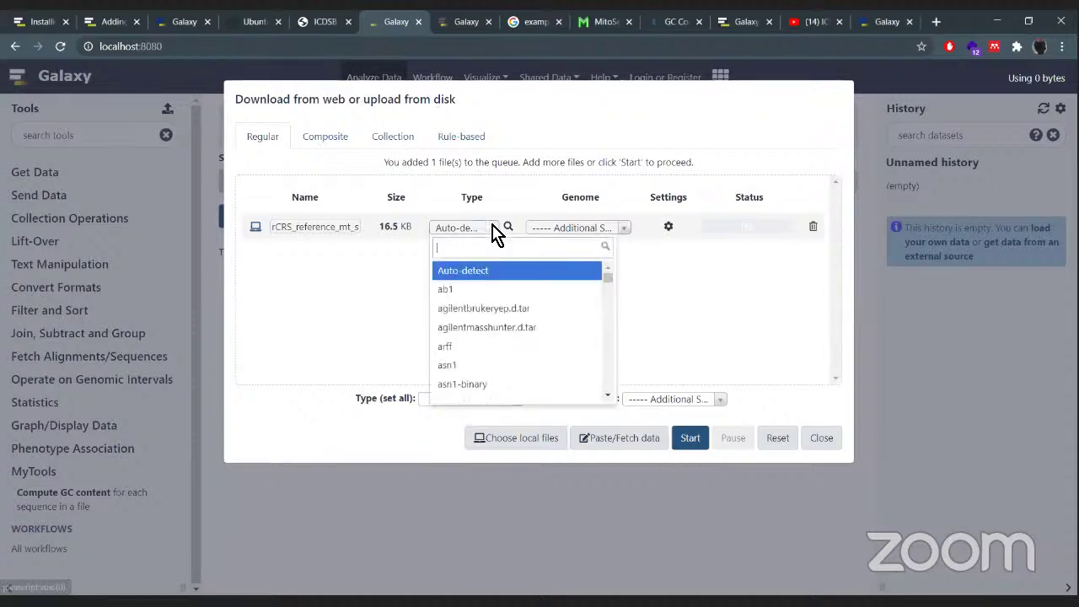
{"action": "type", "text": "fa"}
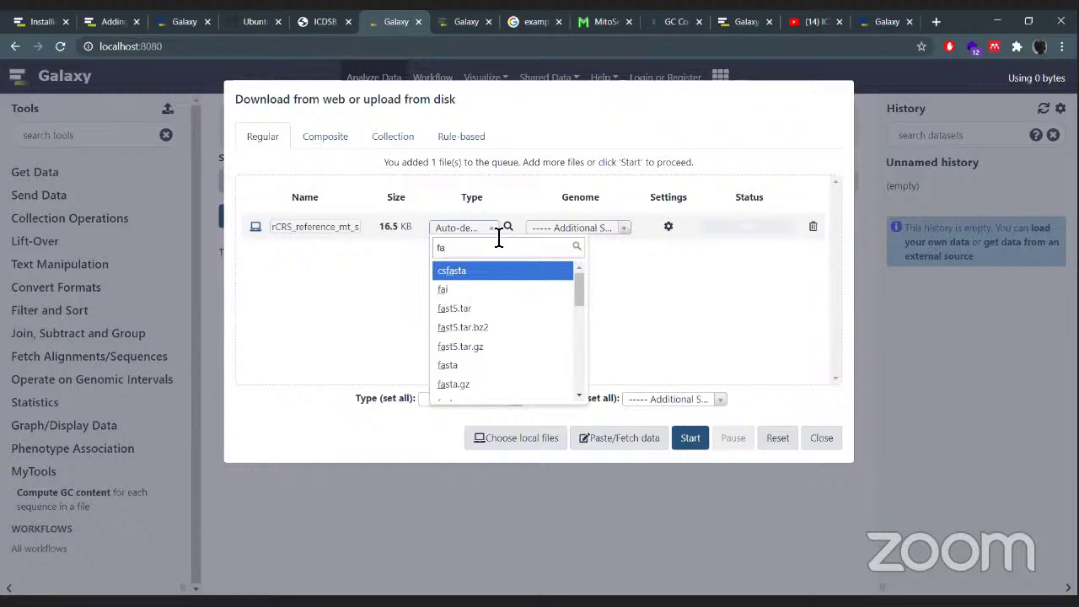
{"action": "type", "text": "sta"}
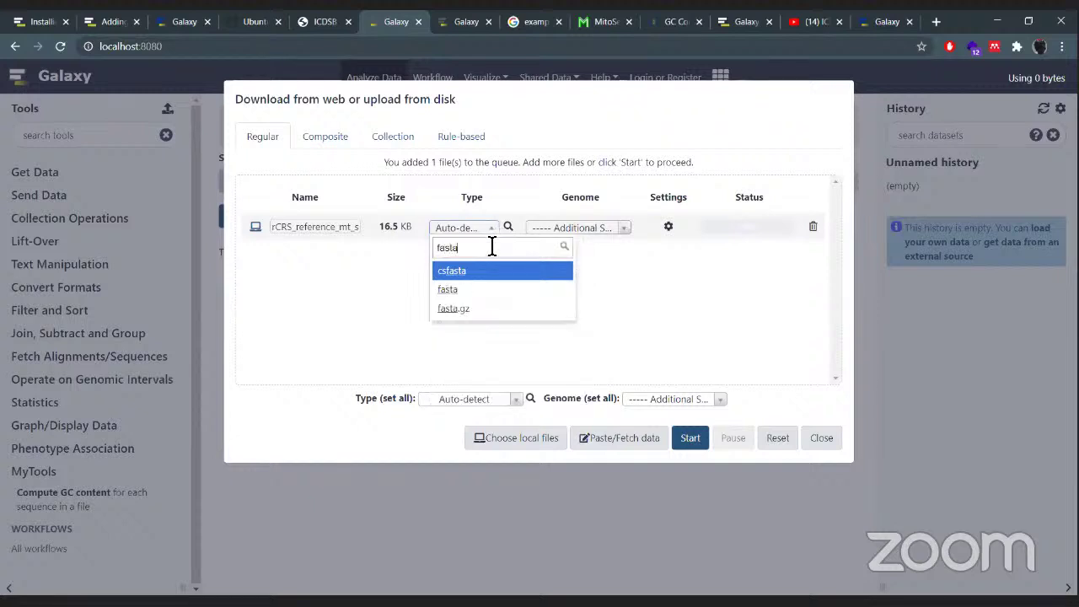
{"action": "left_click", "coordinate": [448, 291]}
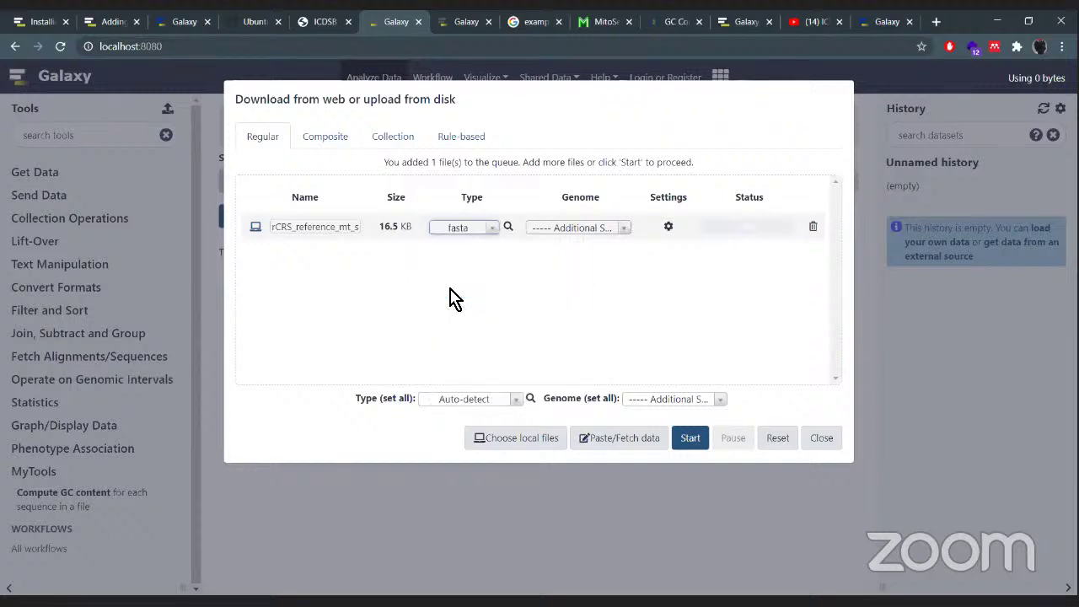
{"action": "left_click", "coordinate": [690, 440]}
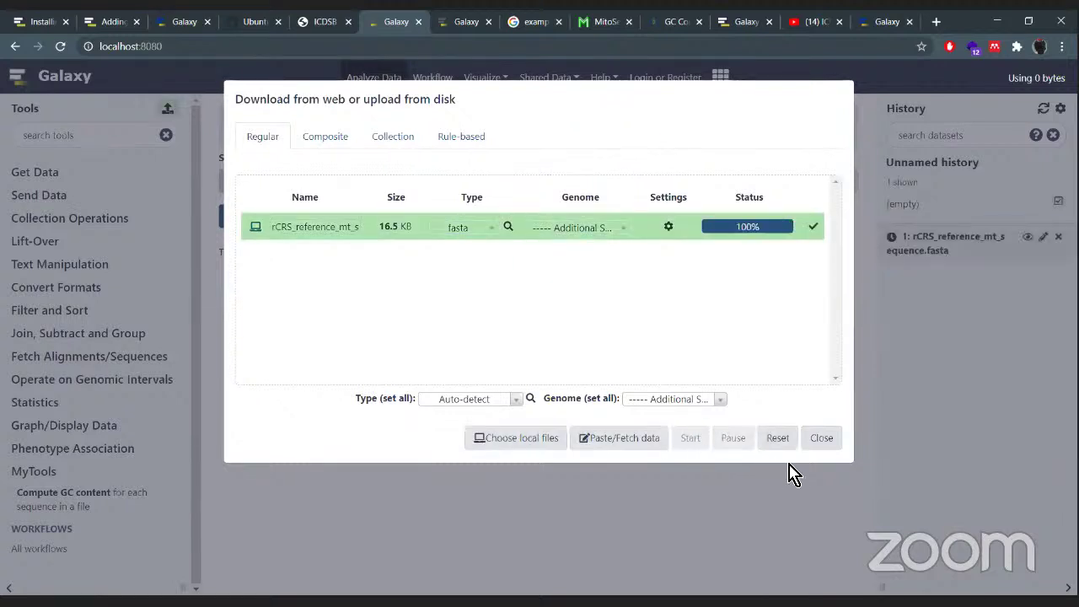
- Close the upload dialog and view the contents of the rCRS_reference_mt_sequence.fasta dataset
{"action": "left_click", "coordinate": [821, 450]}
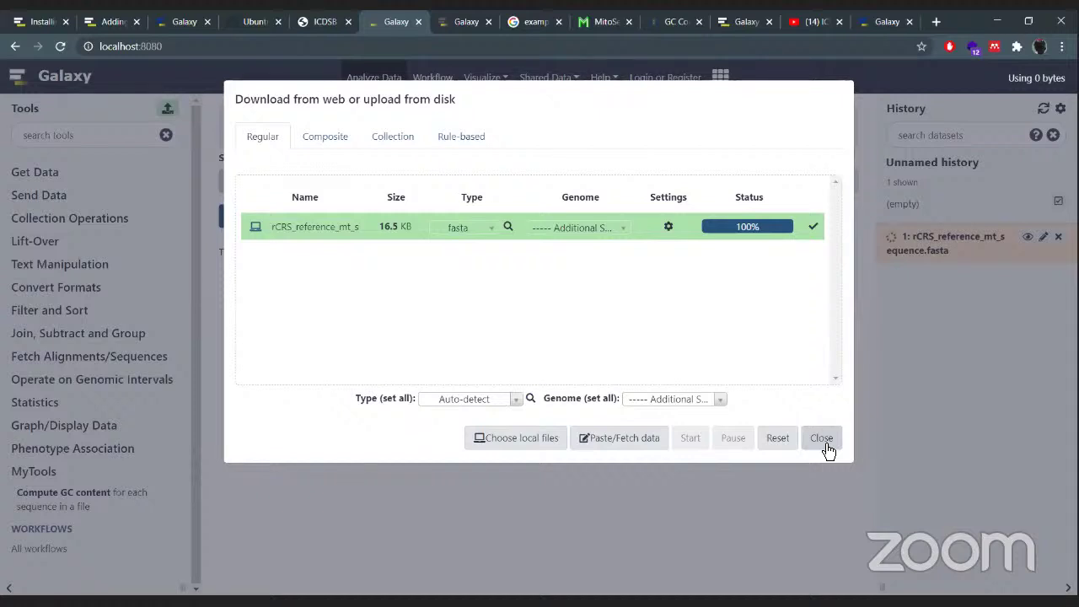
{"action": "left_click", "coordinate": [824, 449]}
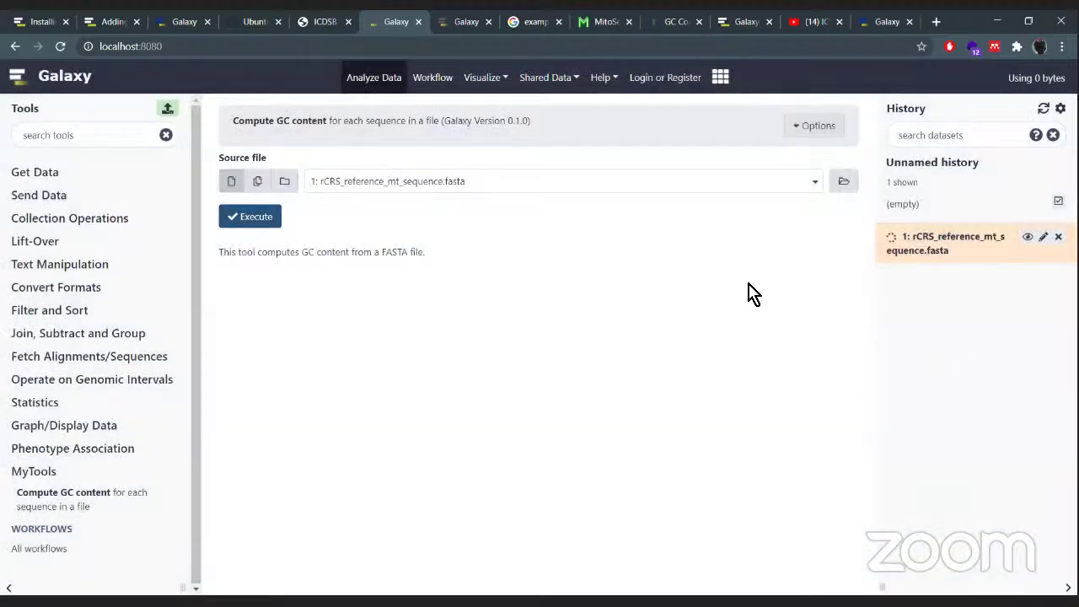
{"action": "left_click", "coordinate": [1027, 239]}
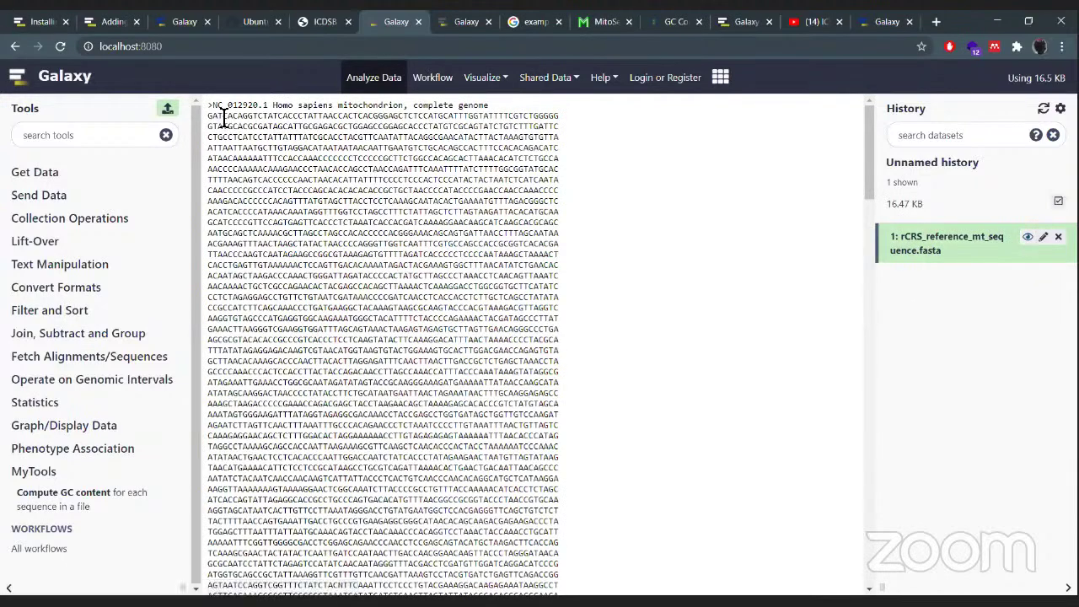
- Run the Compute GC content tool with rCRS_reference_mt_sequence.fasta as the source file
{"action": "left_click_drag", "start_coordinate": [211, 105], "coordinate": [550, 441]}
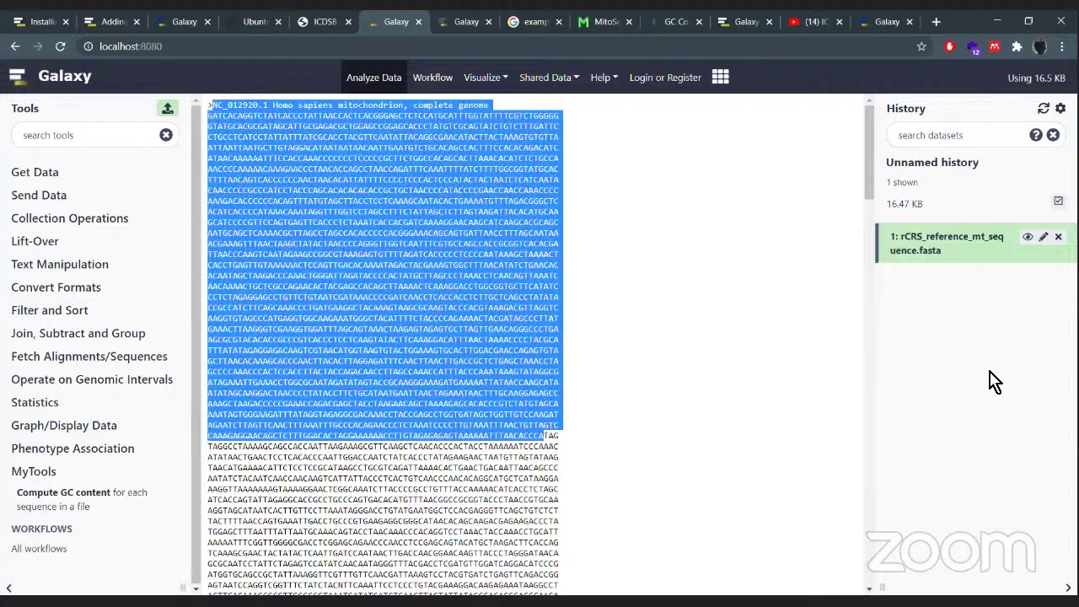
{"action": "left_click", "coordinate": [49, 501]}
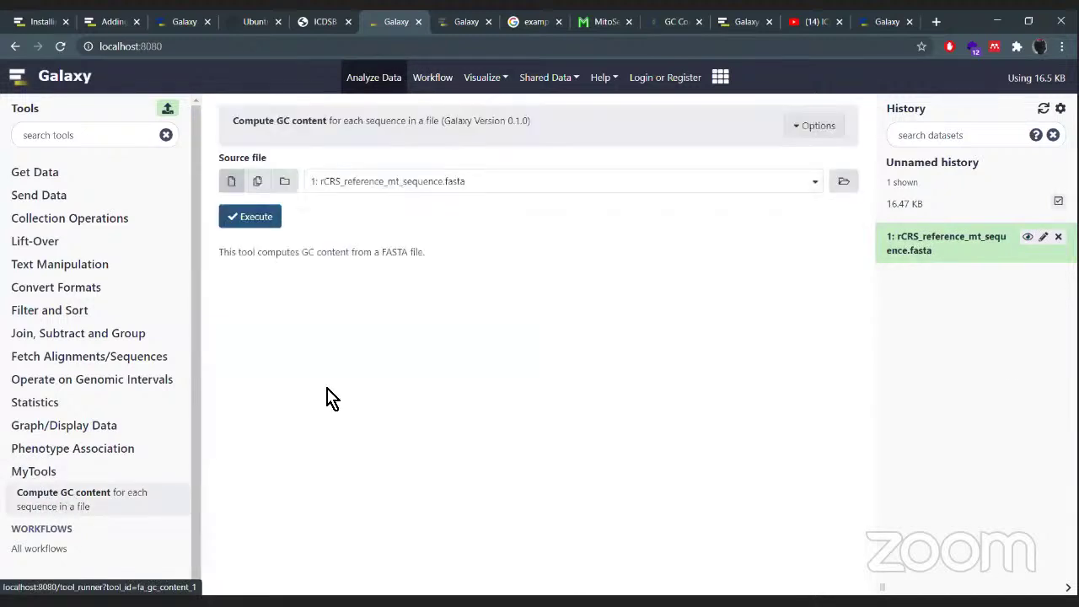
{"action": "left_click", "coordinate": [265, 222]}
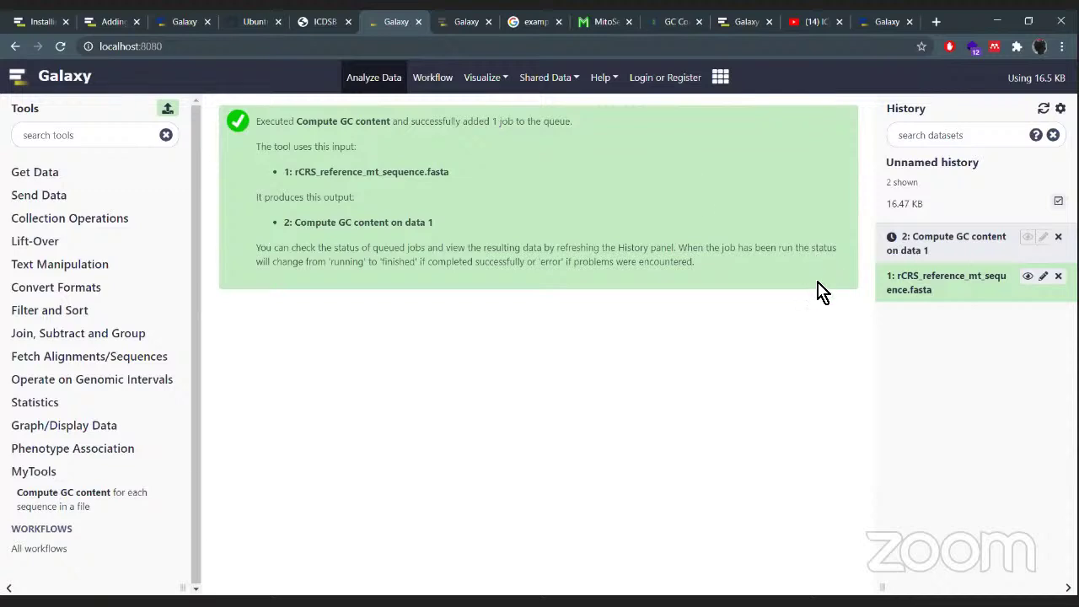
- View the output of the Compute GC content job and highlight the computed value
{"action": "left_click", "coordinate": [947, 243]}
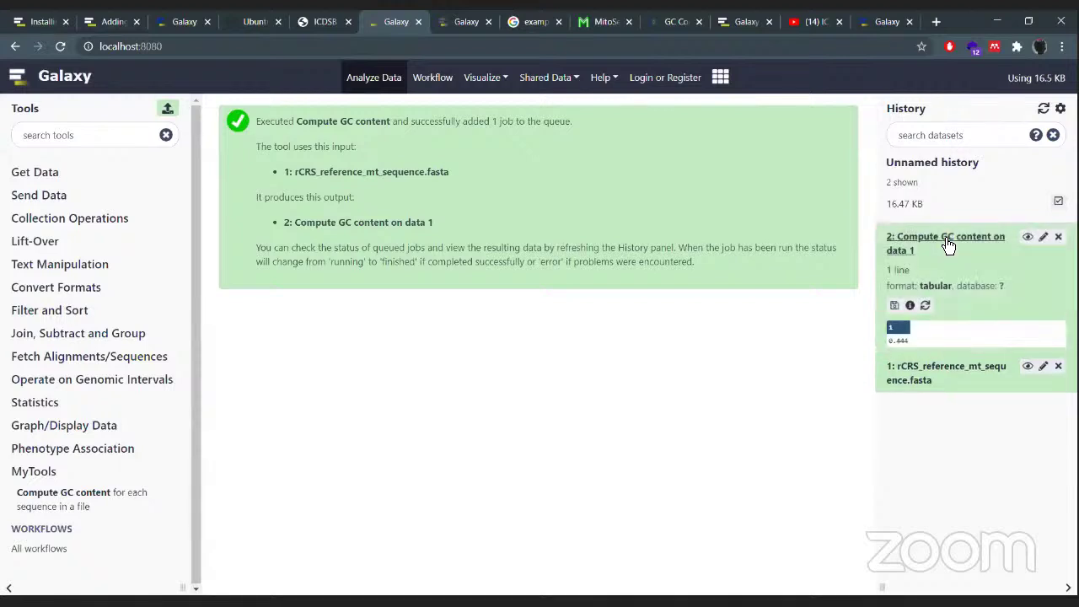
{"action": "left_click", "coordinate": [1016, 252]}
{"action": "left_click", "coordinate": [1028, 241]}
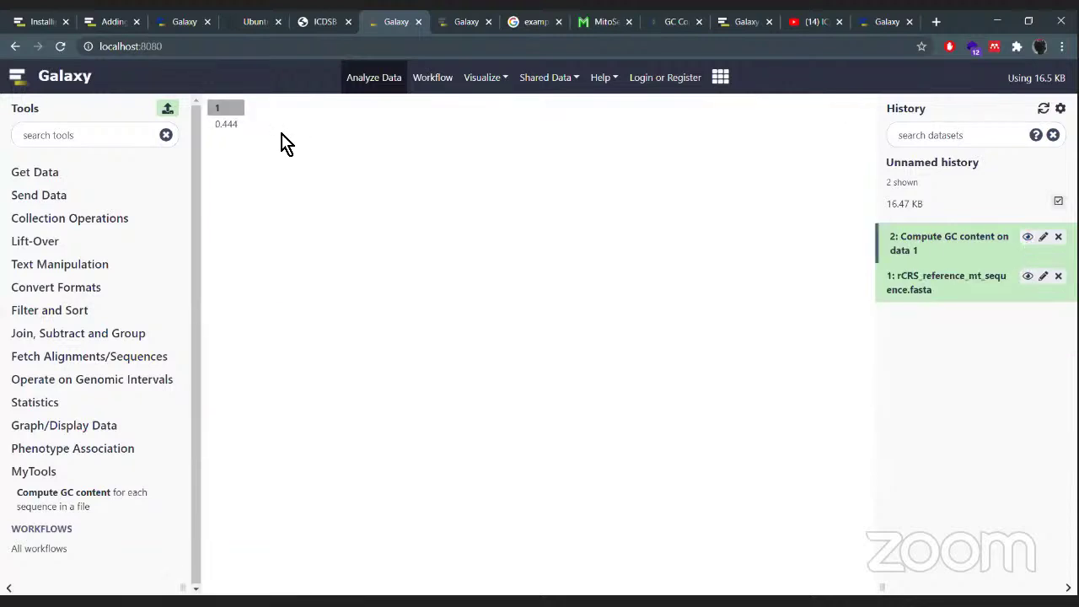
{"action": "left_click_drag", "start_coordinate": [247, 133], "coordinate": [213, 127]}
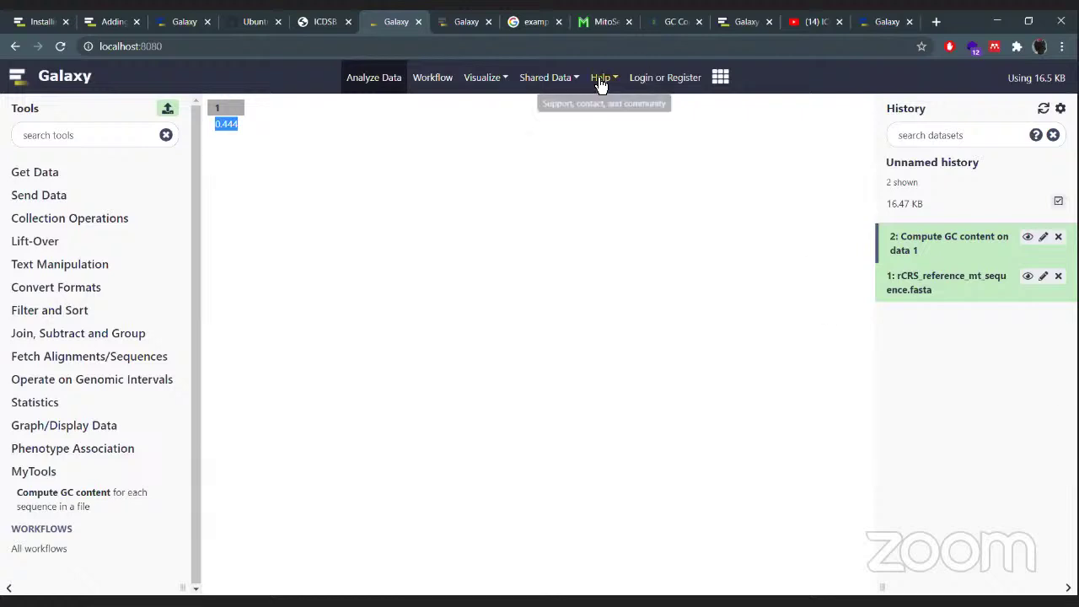
- Log in to the local Galaxy instance with the administrator's e-mail address and account password
{"action": "left_click", "coordinate": [679, 77]}
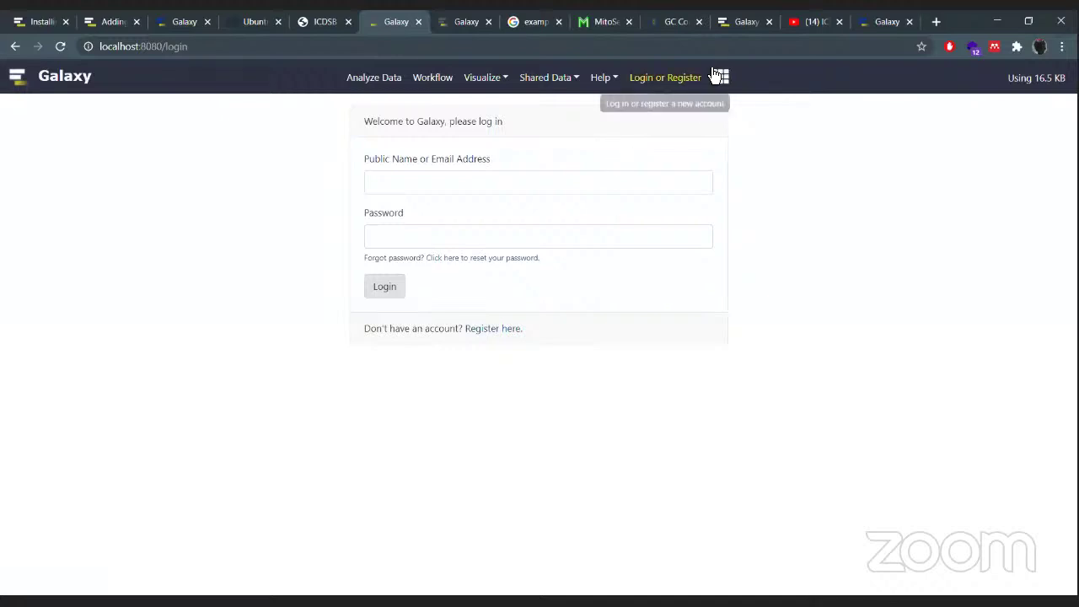
{"action": "left_click", "coordinate": [590, 181]}
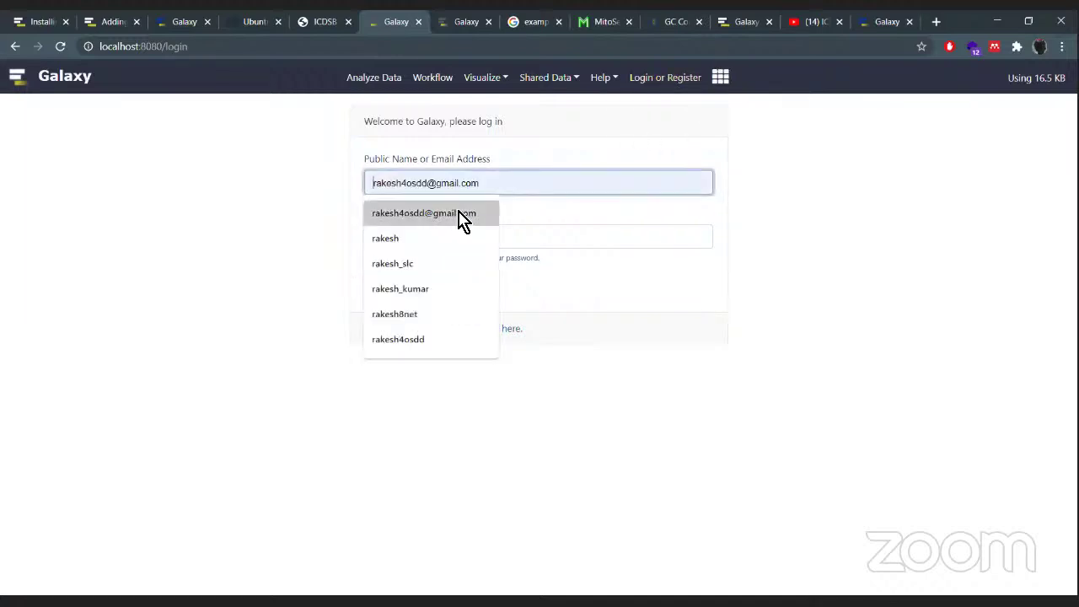
{"action": "left_click", "coordinate": [457, 215]}
{"action": "left_click", "coordinate": [460, 236]}
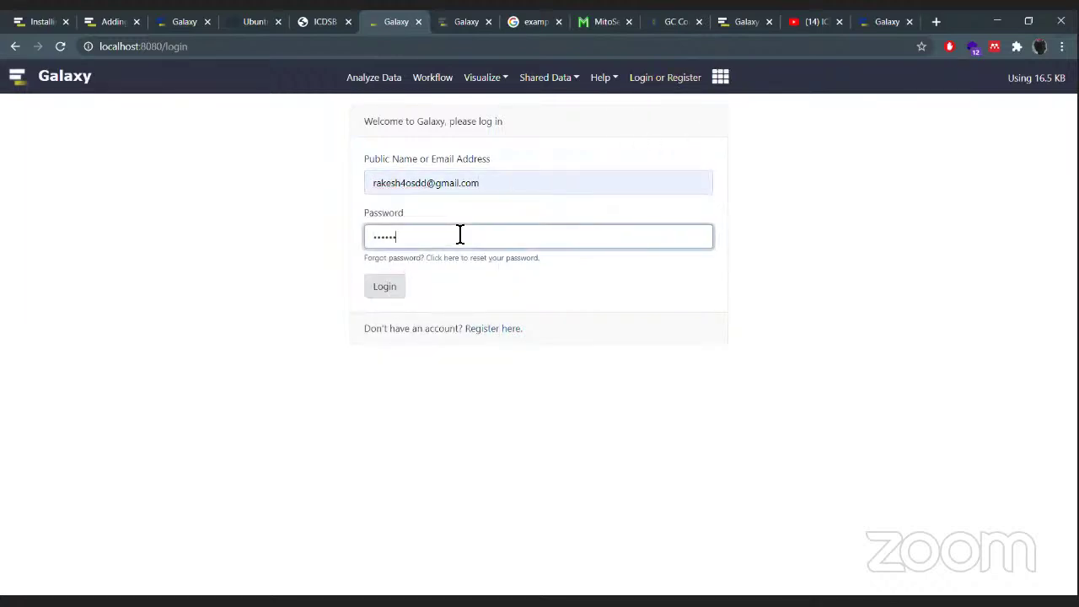
{"action": "key", "text": "Return"}
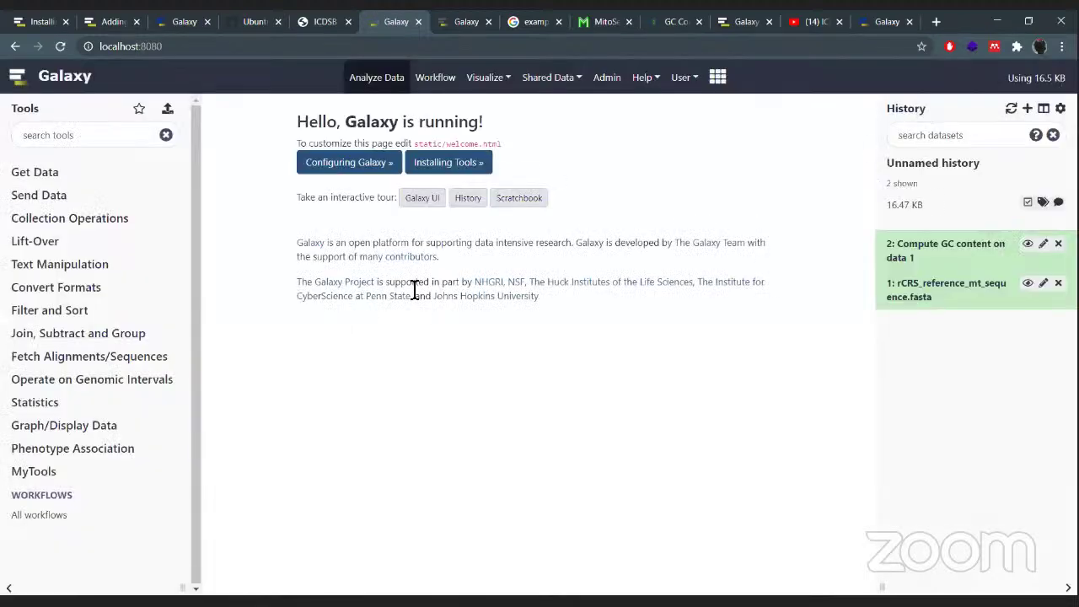
- Open the administration page for installing and uninstalling tools and search the Tool Shed repositories for SVM
{"action": "left_click", "coordinate": [608, 80]}
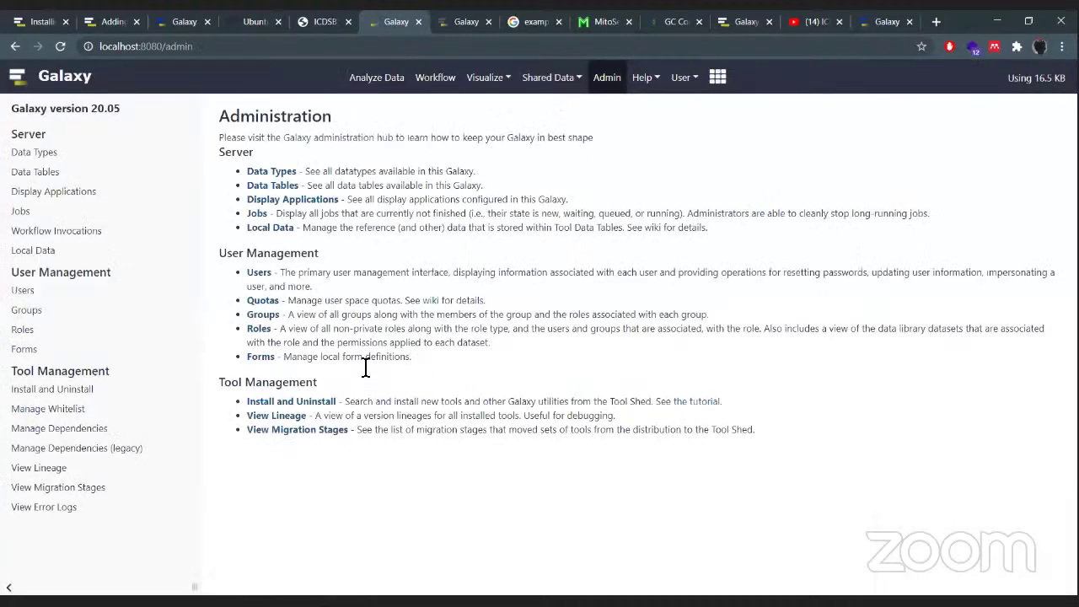
{"action": "left_click", "coordinate": [85, 393]}
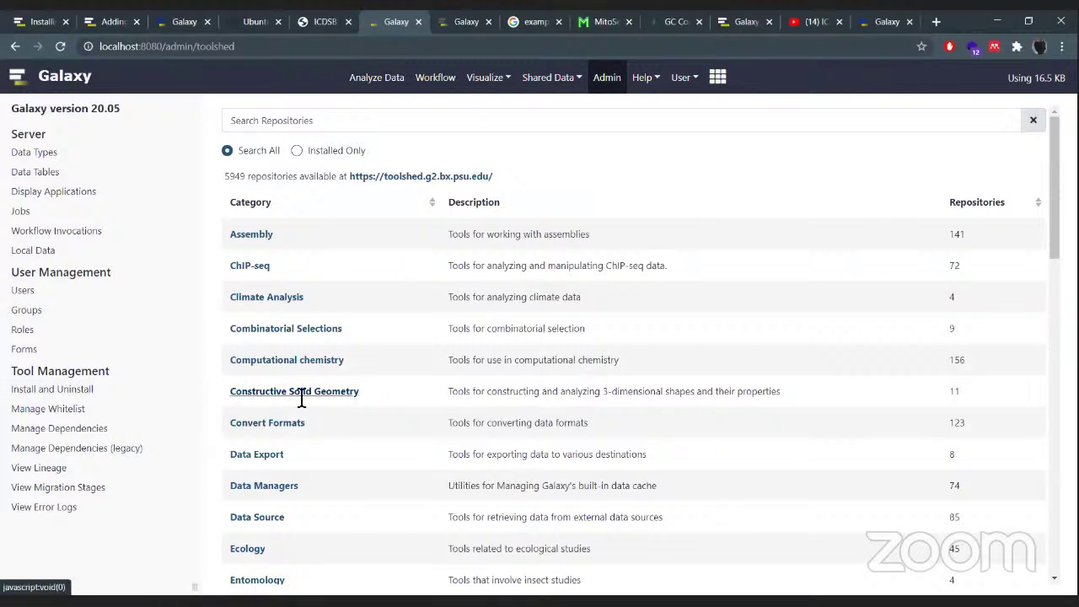
{"action": "mouse_move", "coordinate": [1054, 186]}
{"action": "left_mouse_down"}
{"action": "mouse_move", "coordinate": [1054, 218]}
{"action": "mouse_move", "coordinate": [1053, 175]}
{"action": "left_mouse_up"}
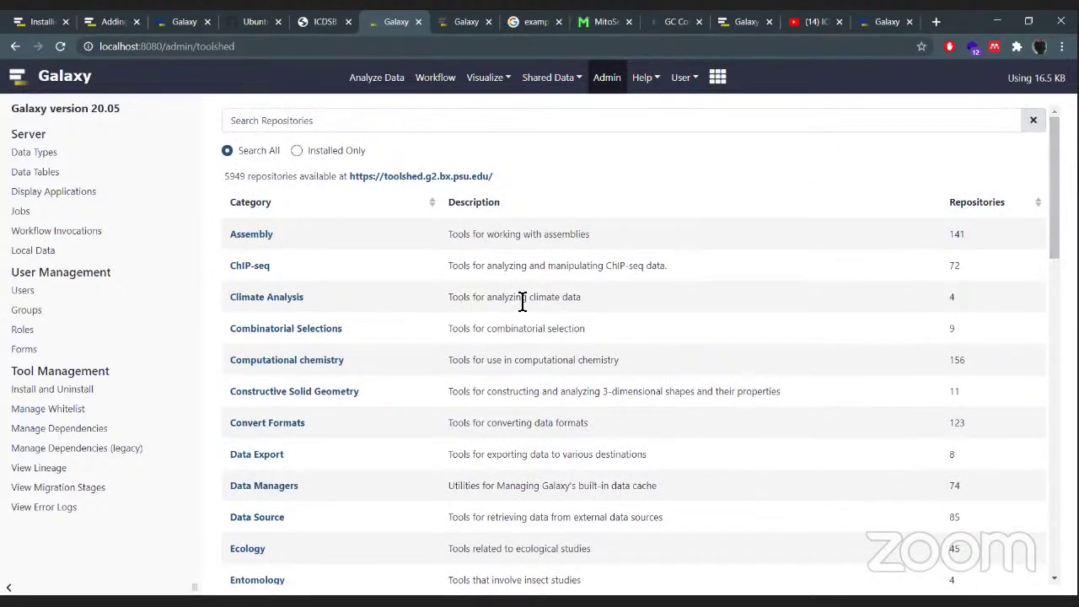
{"action": "left_click", "coordinate": [298, 126]}
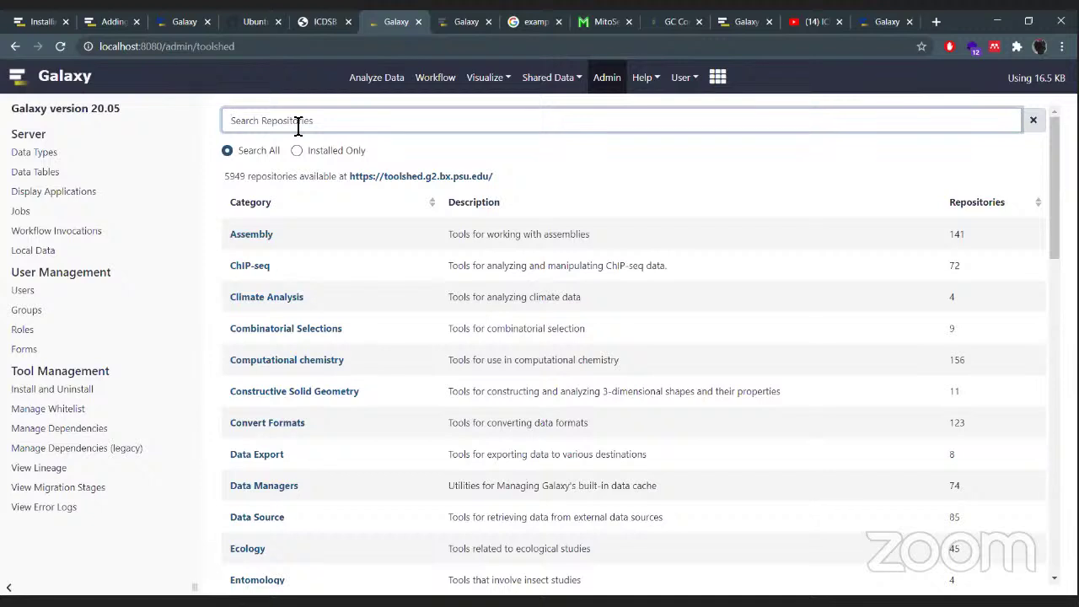
{"action": "type", "text": "S"}
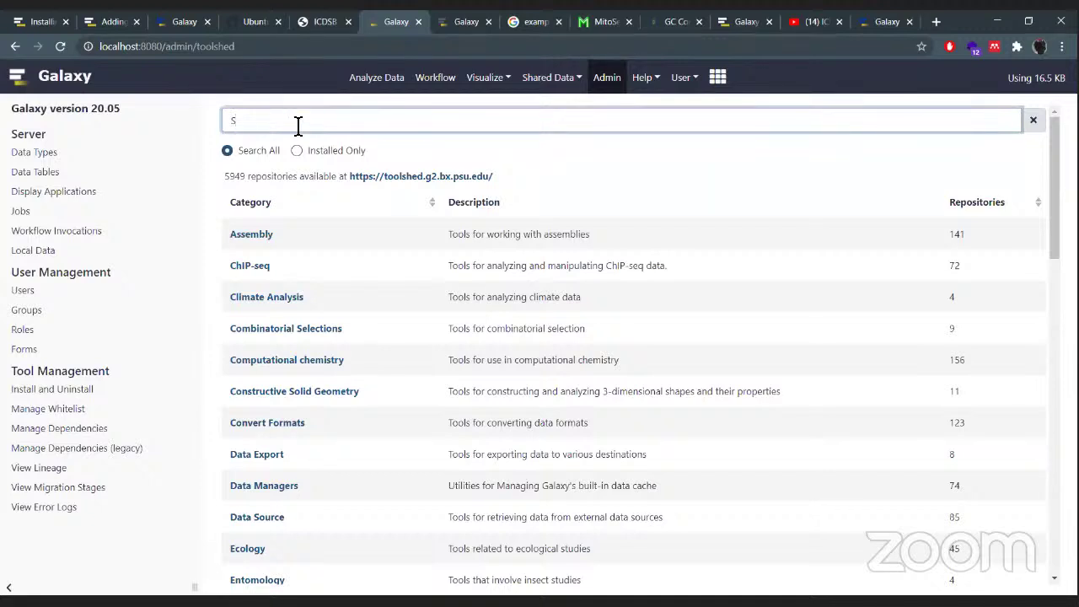
{"action": "type", "text": "VM"}
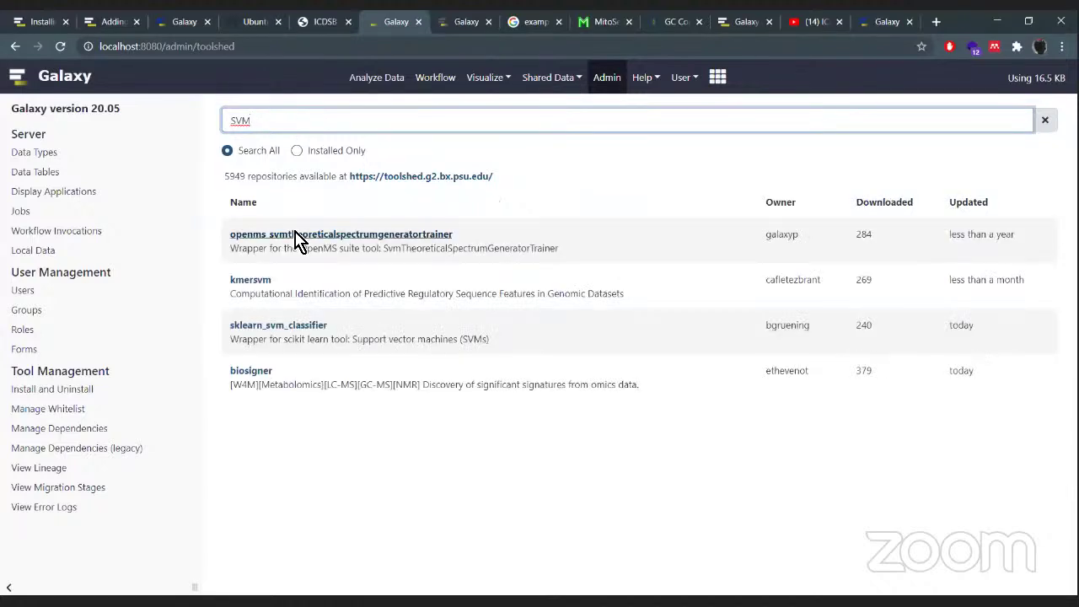
- Expand the sklearn_svm_classifier repository to show its installable revisions
{"action": "left_click", "coordinate": [298, 334]}
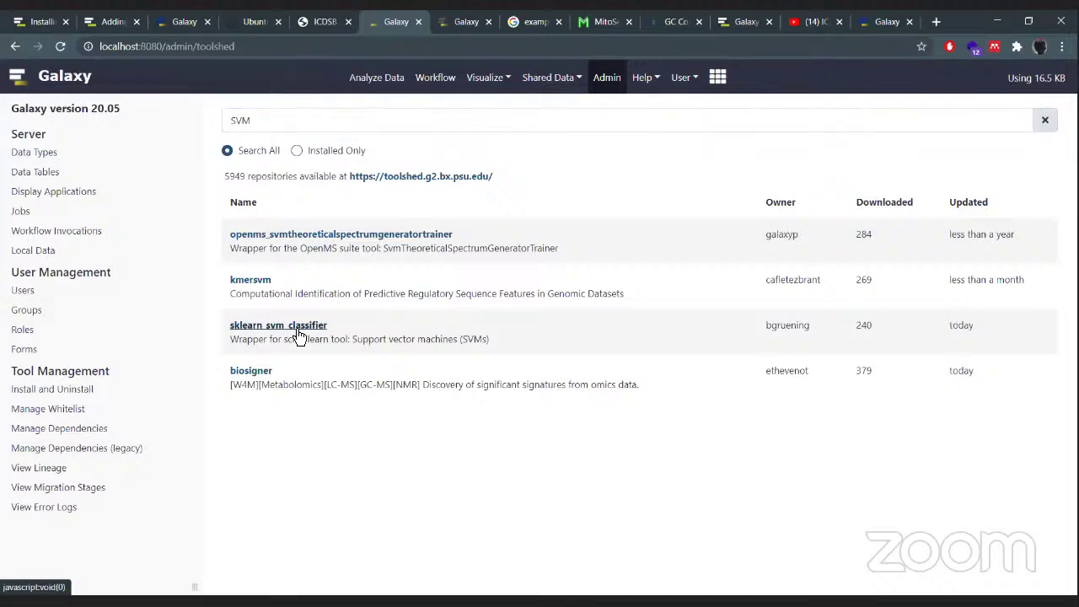
{"action": "left_click", "coordinate": [298, 334]}
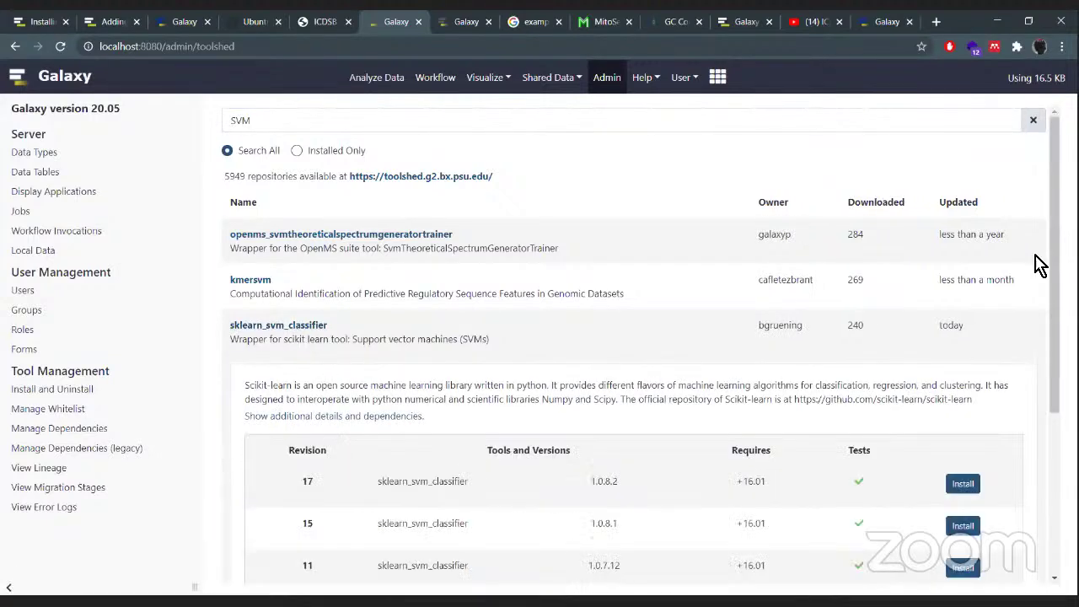
{"action": "scroll", "coordinate": [1052, 263], "scroll_direction": "down", "scroll_amount": 2}
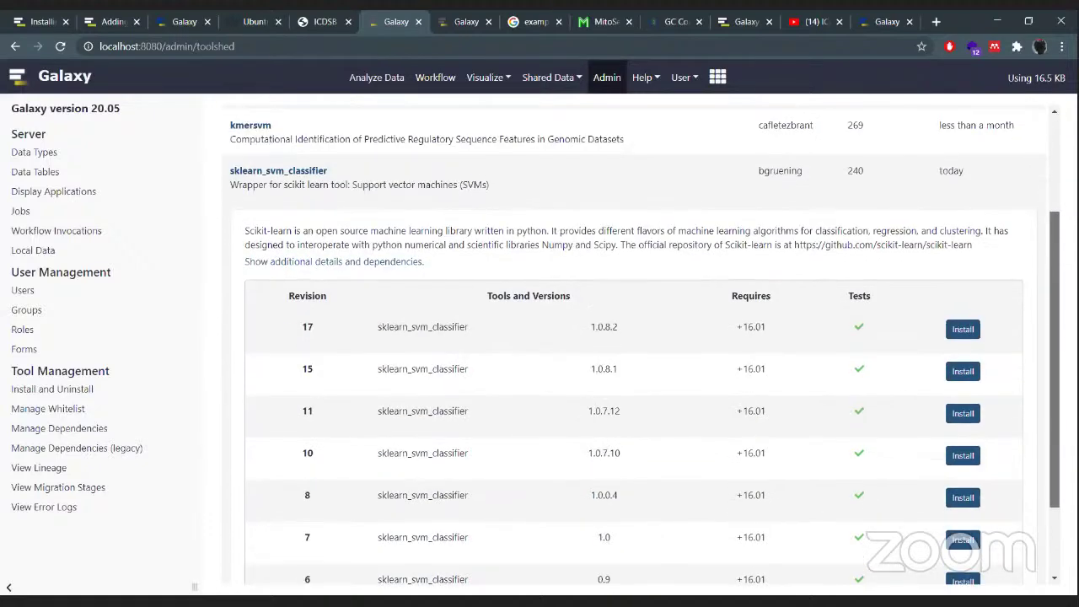
{"action": "scroll", "coordinate": [700, 320], "scroll_direction": "down", "scroll_amount": 1}
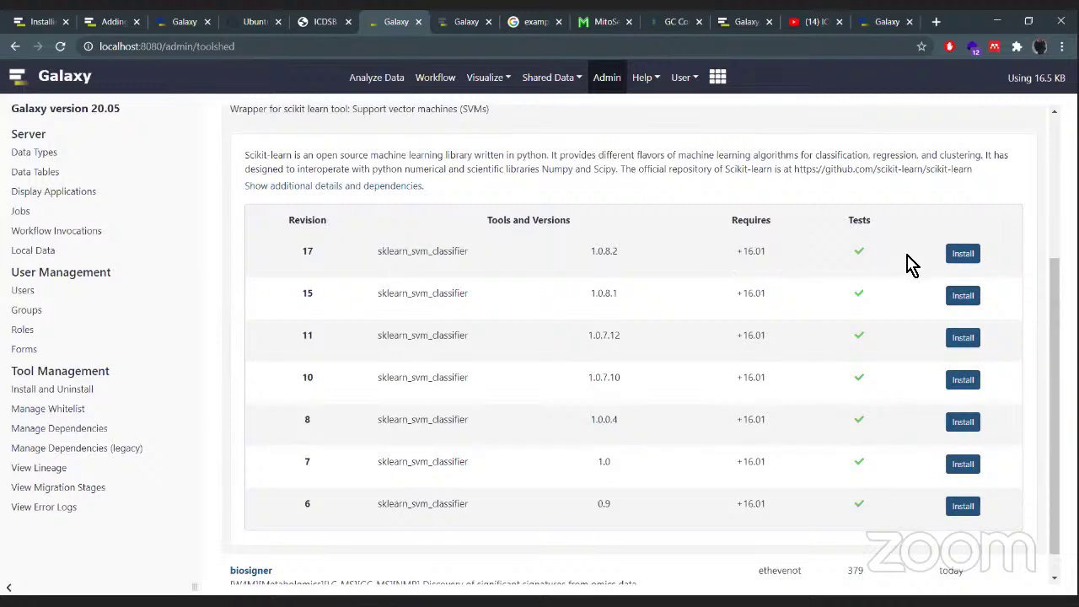
- Install revision 17 of sklearn_svm_classifier into the MyTools section and check its installation status
{"action": "left_click", "coordinate": [963, 254]}
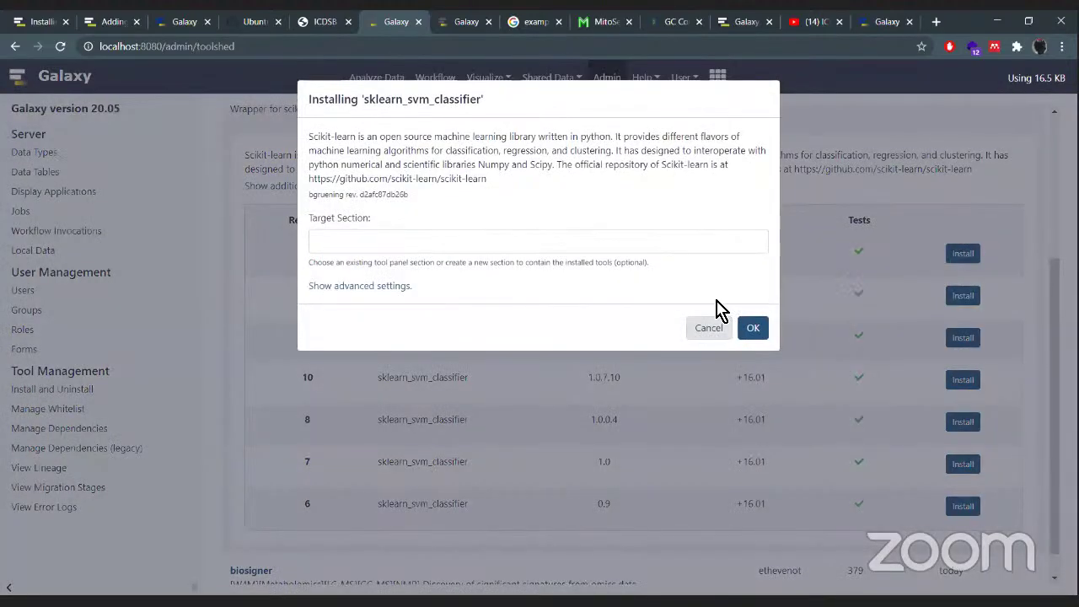
{"action": "left_click", "coordinate": [753, 243]}
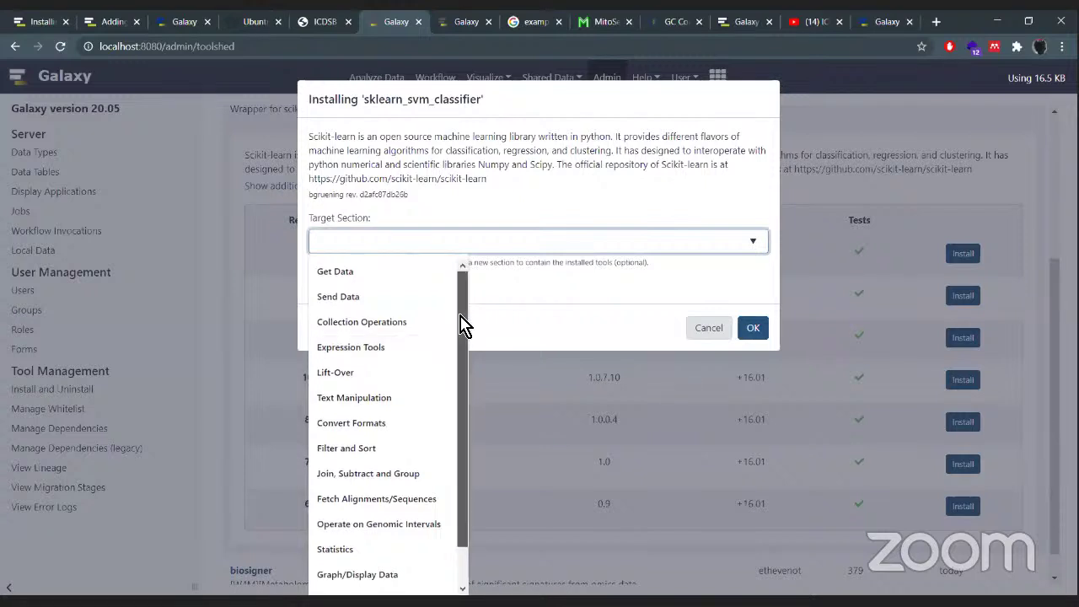
{"action": "left_click_drag", "start_coordinate": [463, 325], "coordinate": [464, 357]}
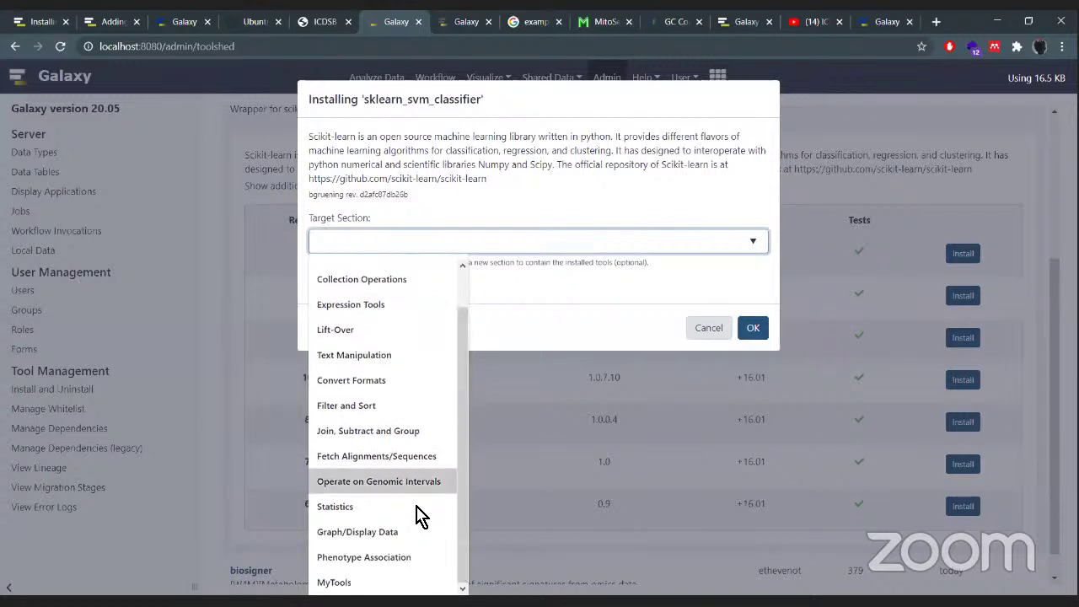
{"action": "left_click", "coordinate": [411, 582]}
{"action": "left_click", "coordinate": [752, 328]}
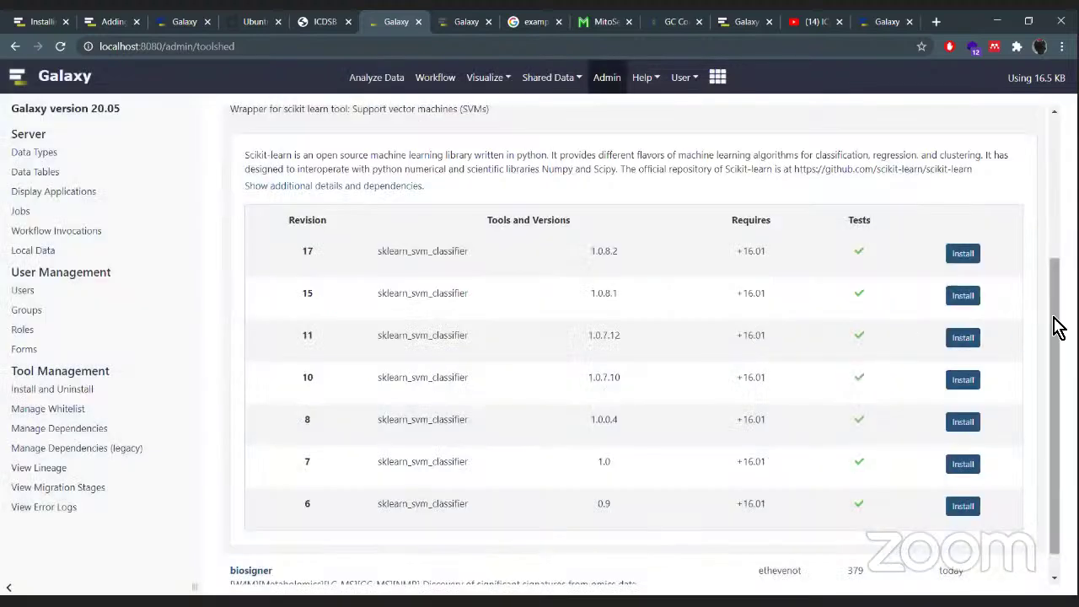
{"action": "left_click_drag", "start_coordinate": [1054, 328], "coordinate": [1023, 160]}
{"action": "left_click", "coordinate": [966, 483]}
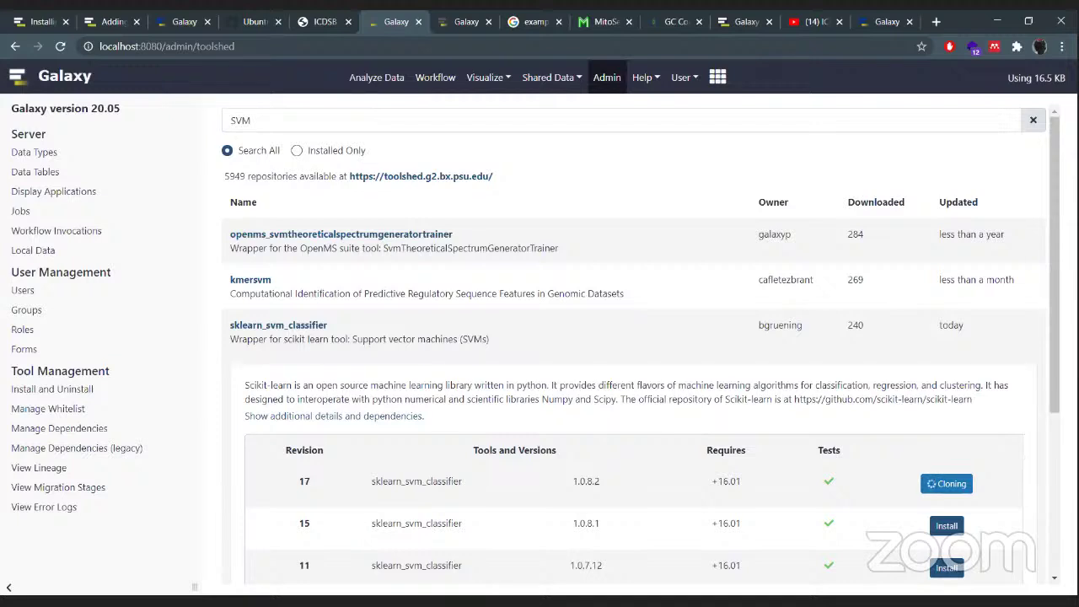
{"action": "left_click_drag", "start_coordinate": [1054, 403], "coordinate": [1053, 450]}
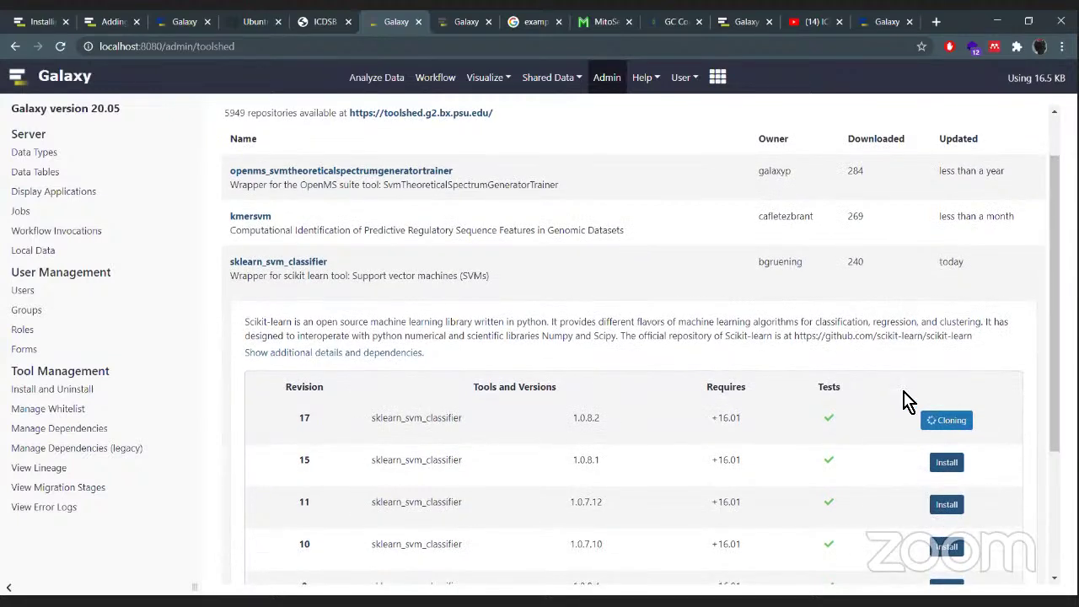
- Switch to Galaxy Europe and review the FastQC webpage report from the Galaxy Intro Short history
{"action": "left_click", "coordinate": [470, 34]}
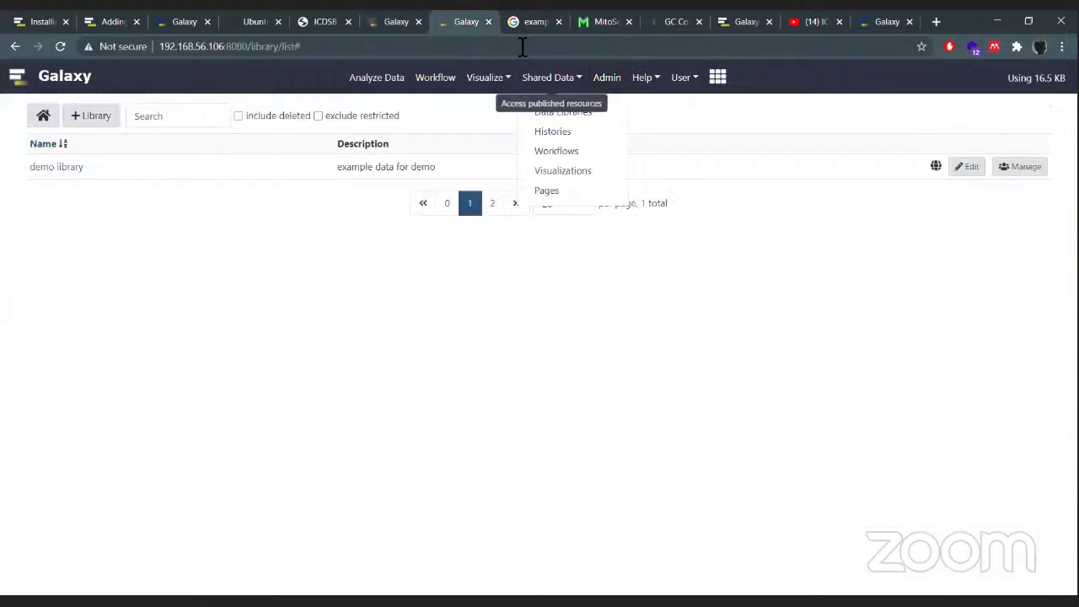
{"action": "left_click", "coordinate": [888, 23]}
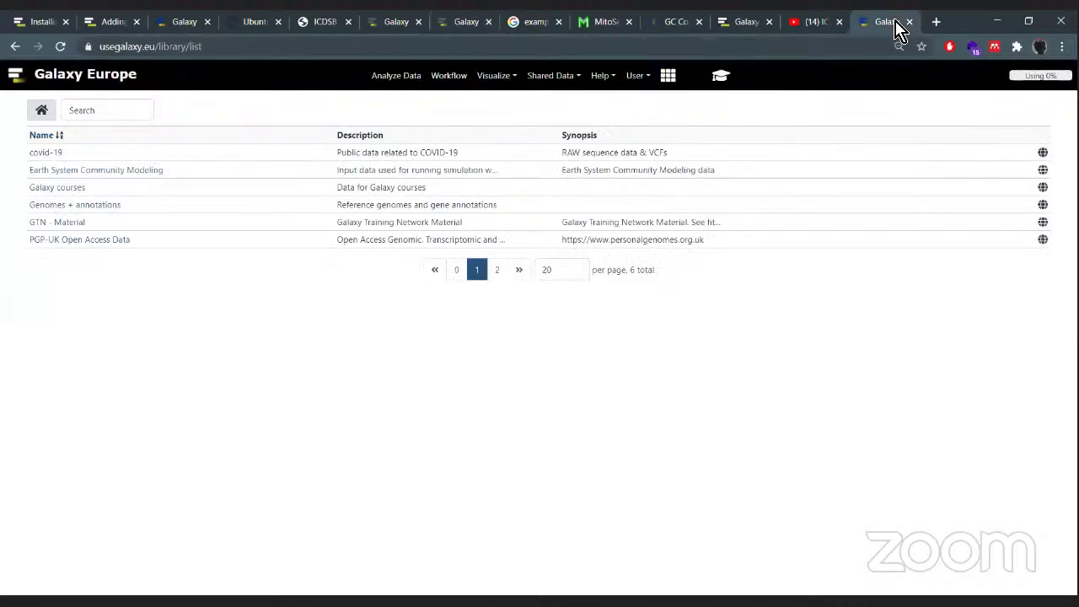
{"action": "left_click", "coordinate": [93, 93]}
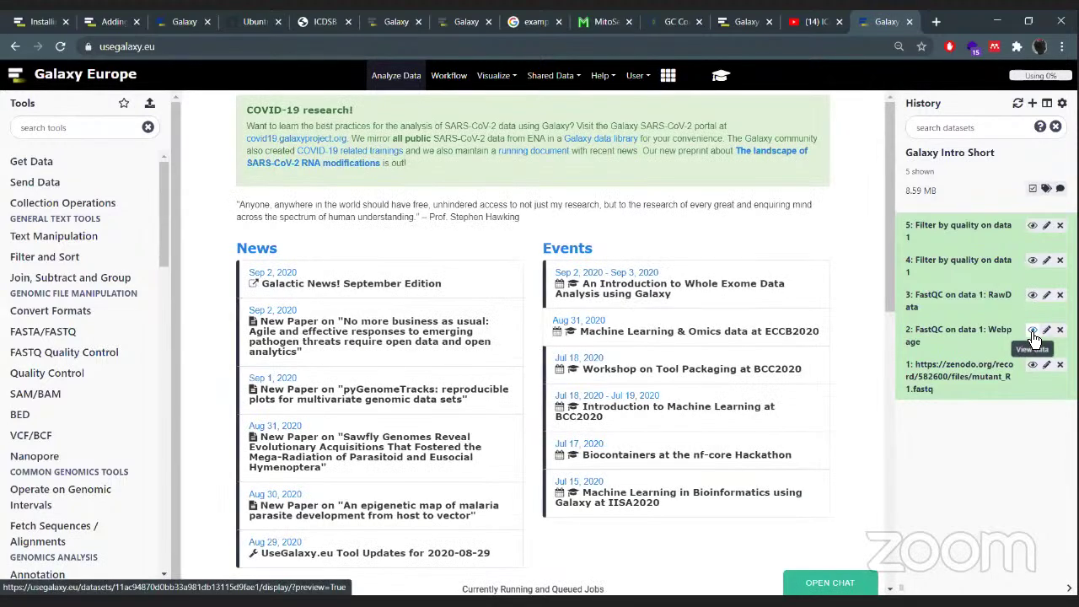
{"action": "left_click", "coordinate": [1033, 332]}
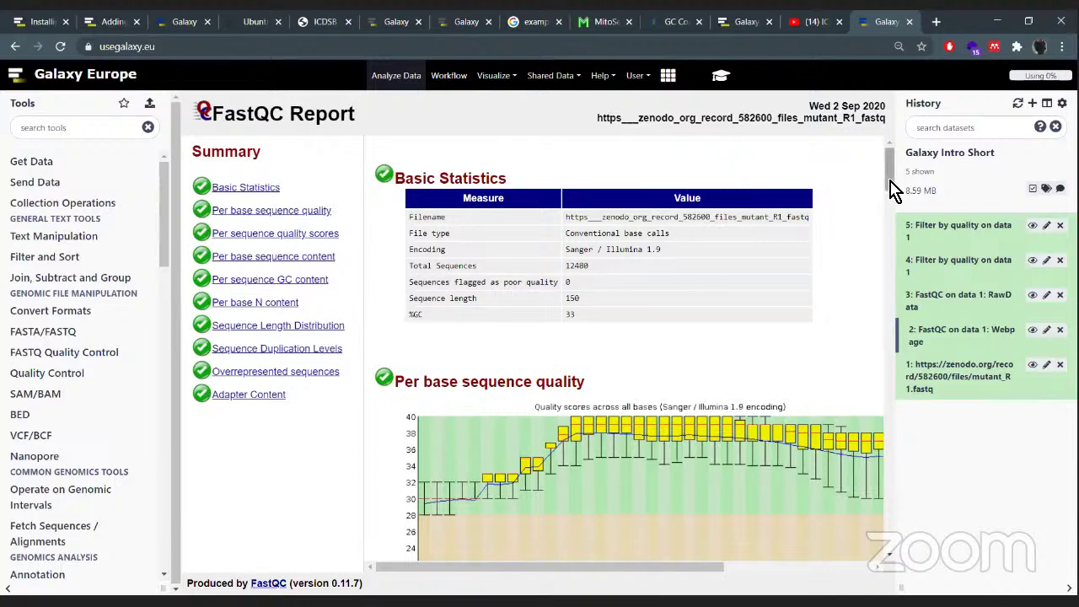
{"action": "left_click_drag", "start_coordinate": [891, 161], "coordinate": [912, 467]}
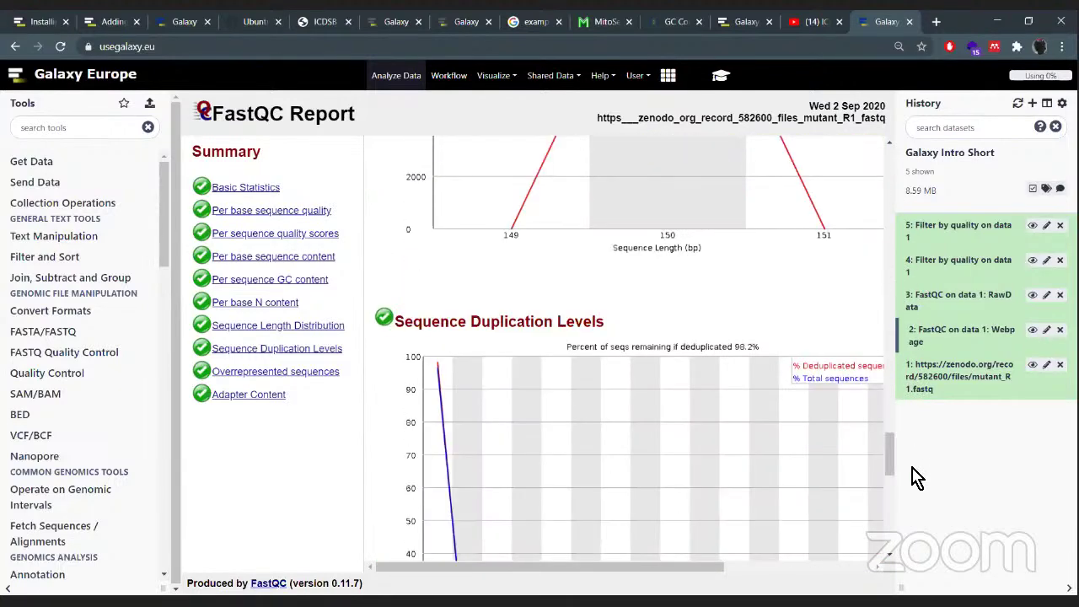
- Enable the Scratchbook, view the two Filter by quality datasets side by side, and hide the Scratchbook windows
{"action": "left_click", "coordinate": [674, 78]}
{"action": "left_click", "coordinate": [1031, 227]}
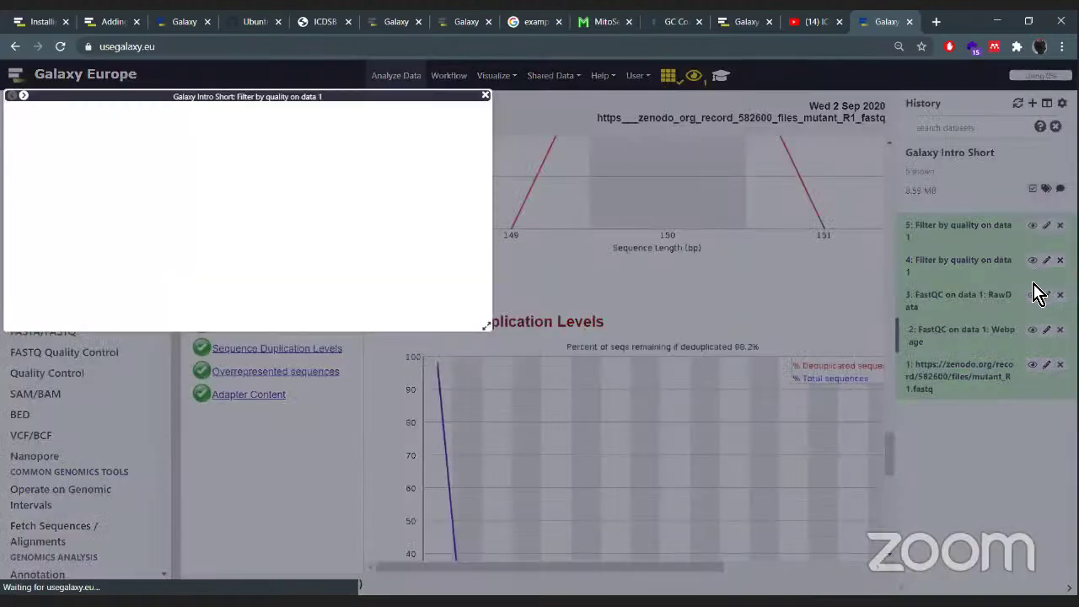
{"action": "left_click", "coordinate": [1039, 273]}
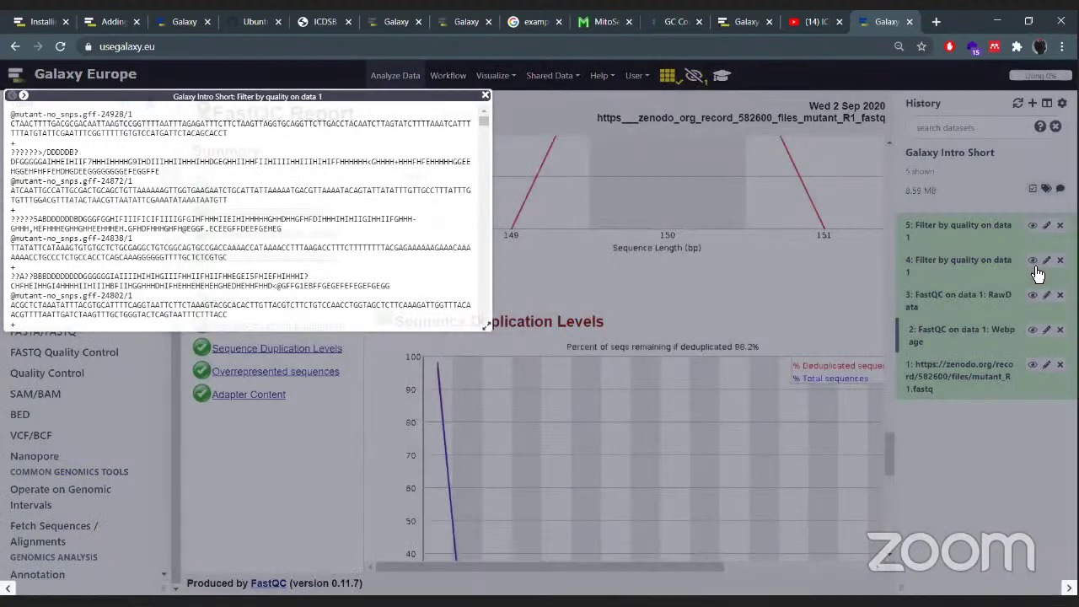
{"action": "left_click", "coordinate": [1037, 275]}
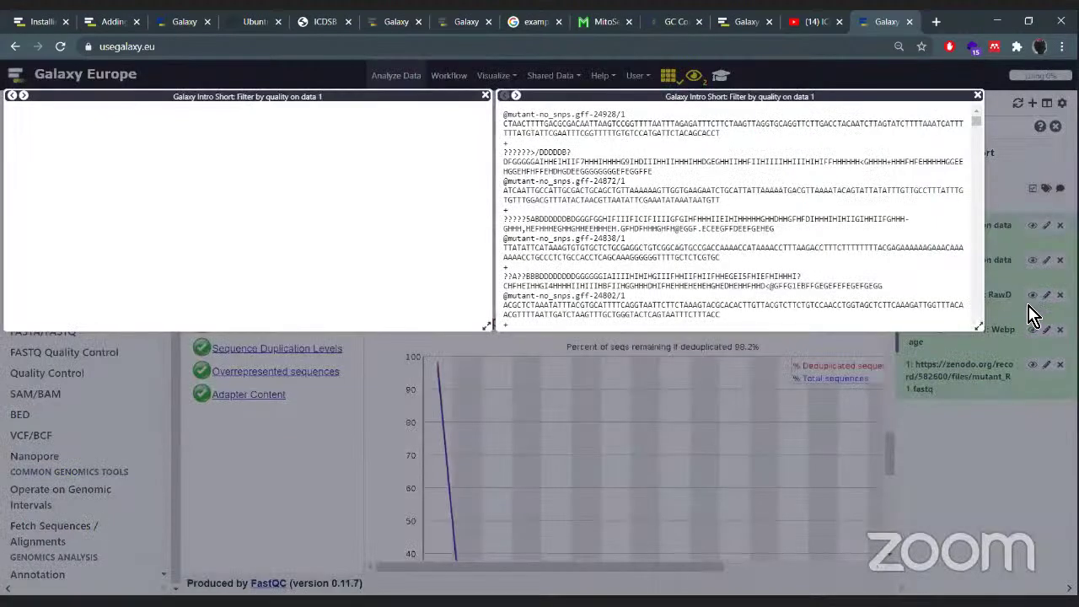
{"action": "left_click", "coordinate": [955, 84]}
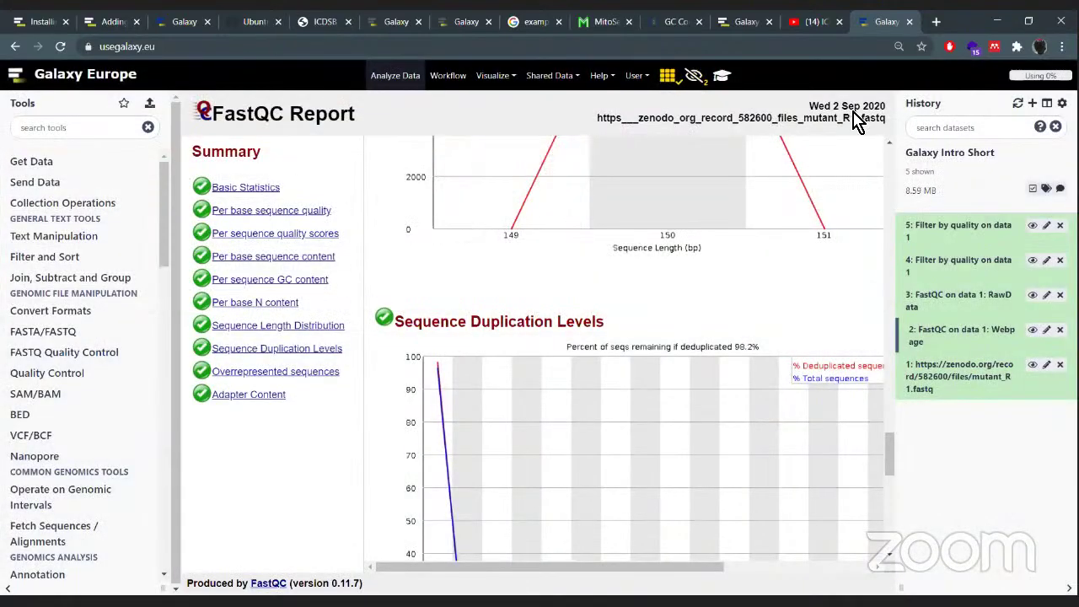
- Open the list of published workflows shared on Galaxy Europe
{"action": "left_click", "coordinate": [577, 82]}
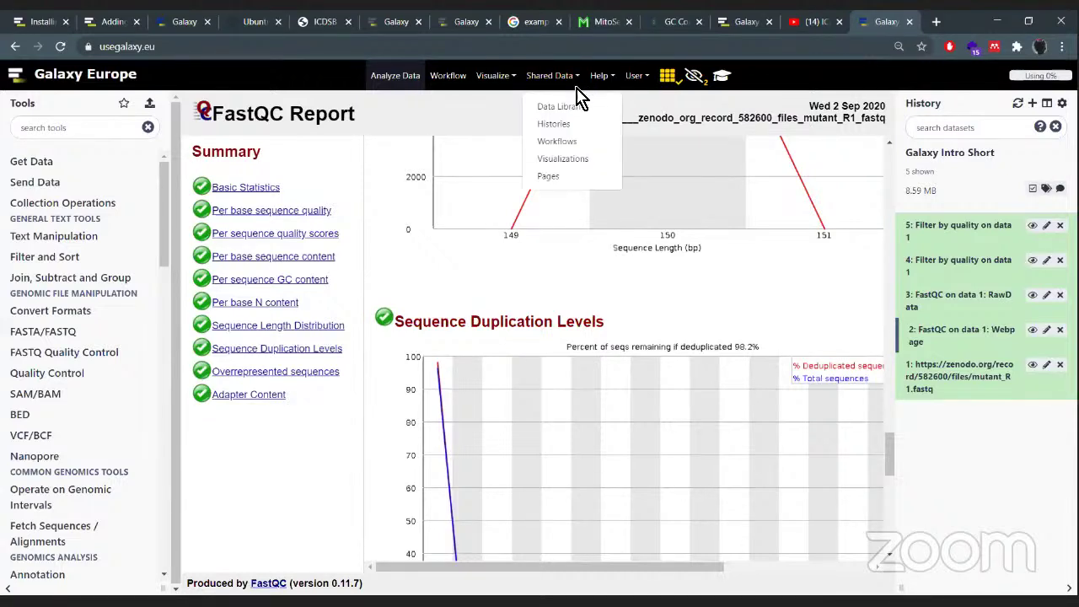
{"action": "left_click", "coordinate": [577, 144]}
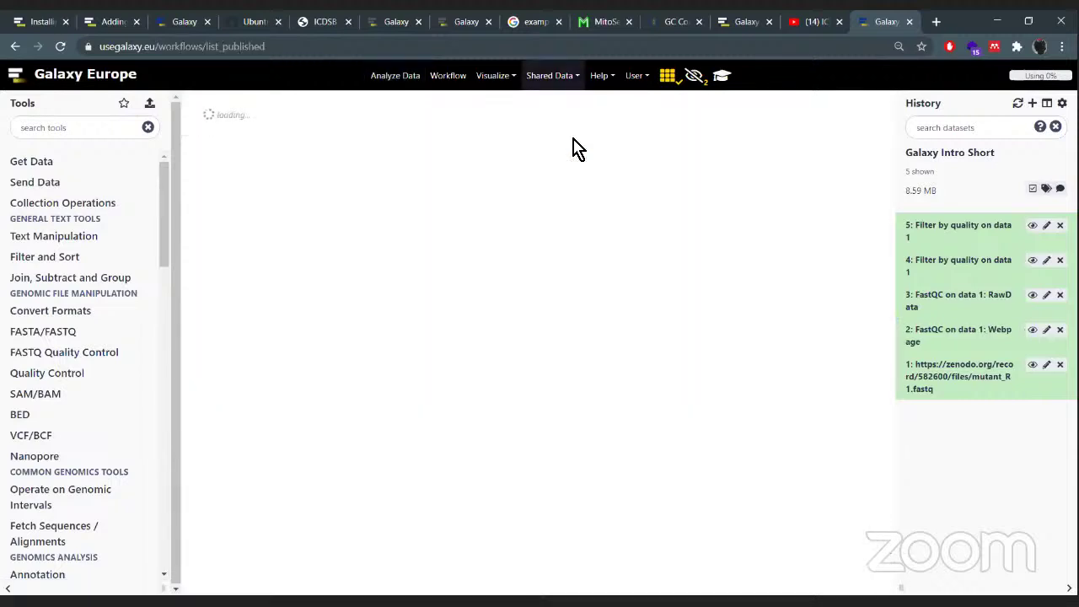